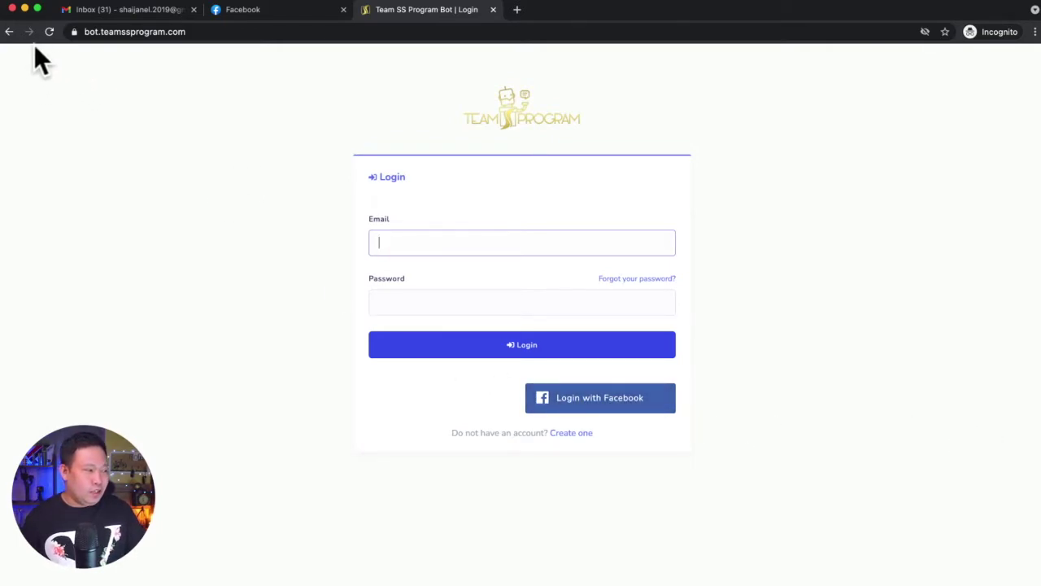
Return to the Team SS Program landing page and start the Free plan's Get Started sign-up
left_click(8, 33)
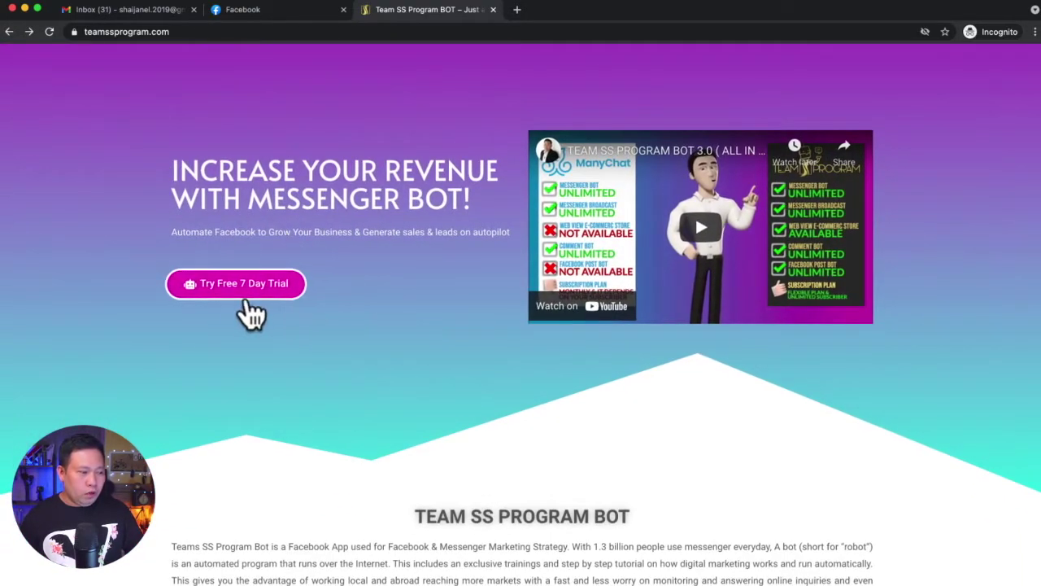
scroll(409, 325, "down", 15)
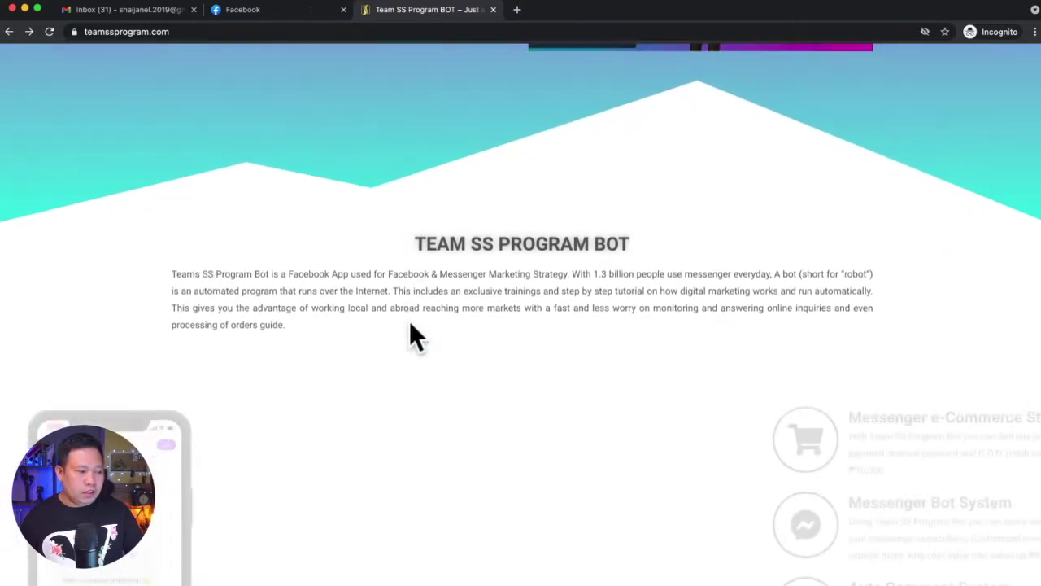
scroll(409, 325, "down", 5)
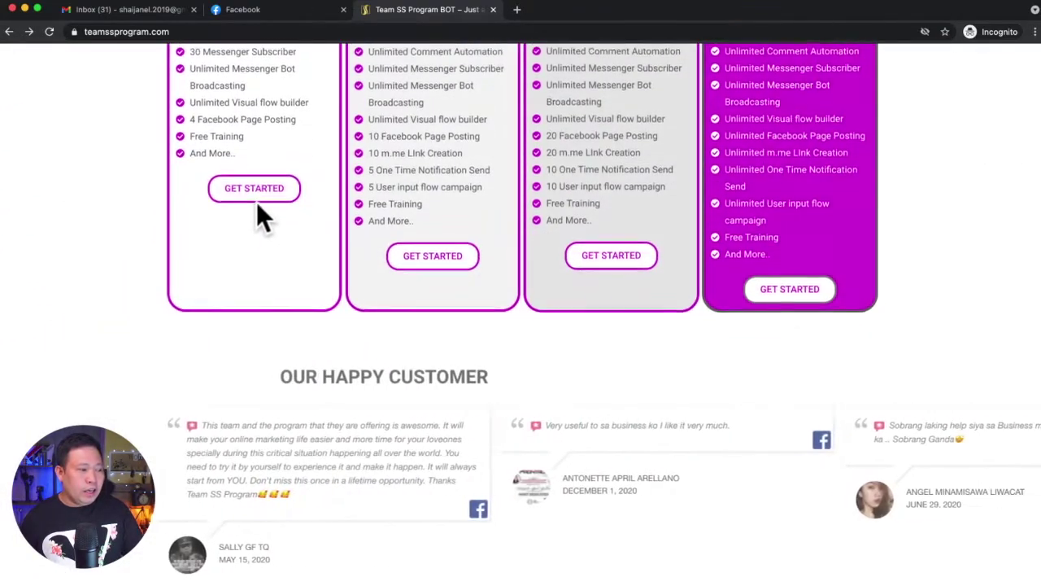
left_click(259, 204)
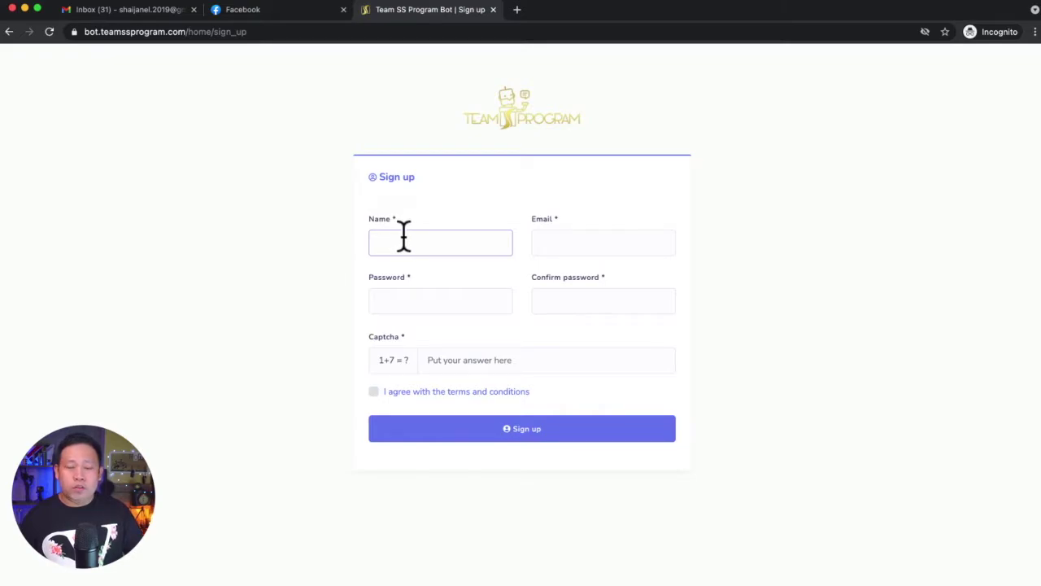
Go back to the login page, open the Create one form, then return to login
left_click(508, 122)
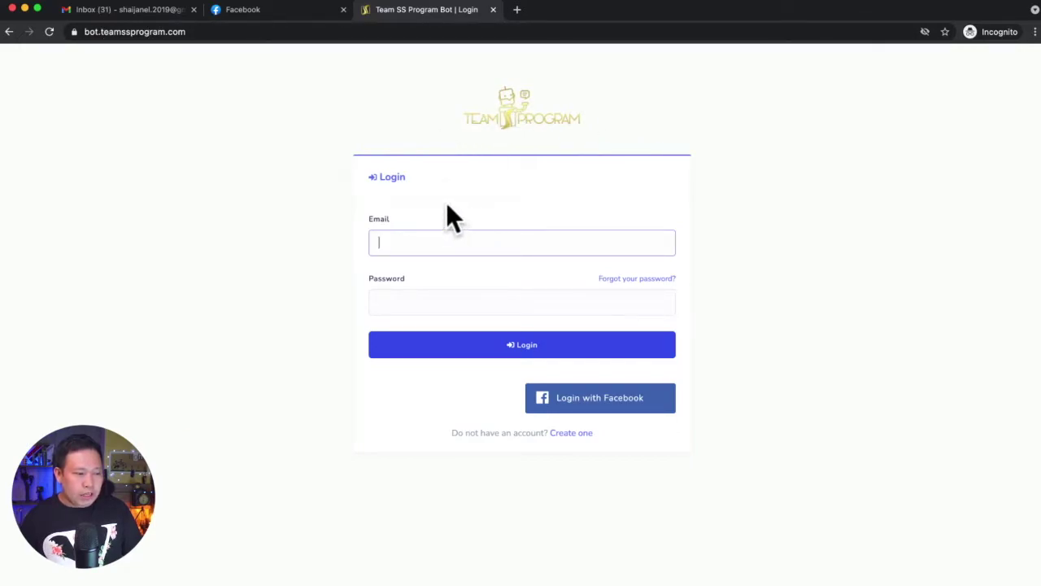
left_click(577, 436)
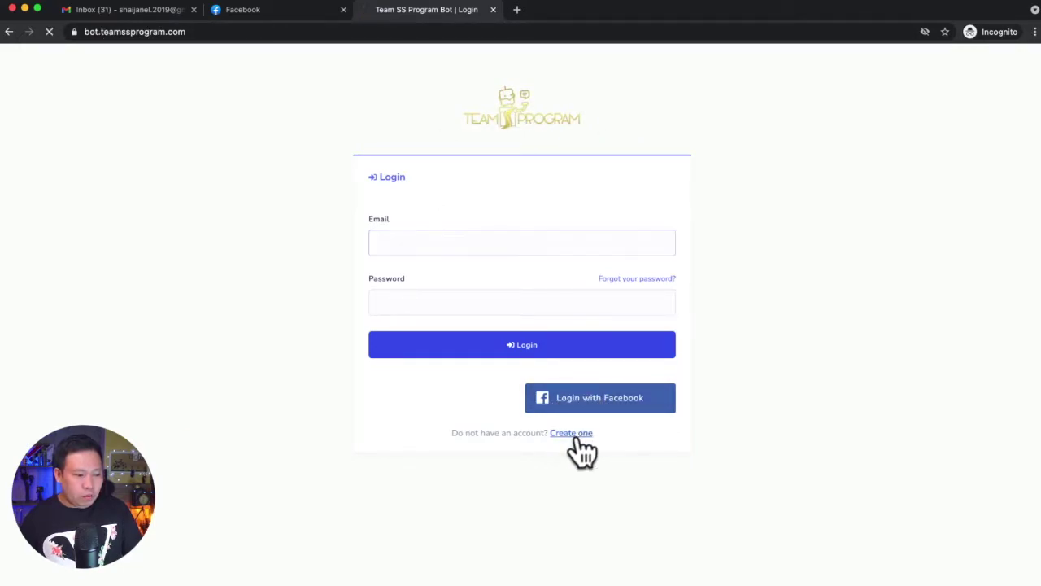
left_click(537, 134)
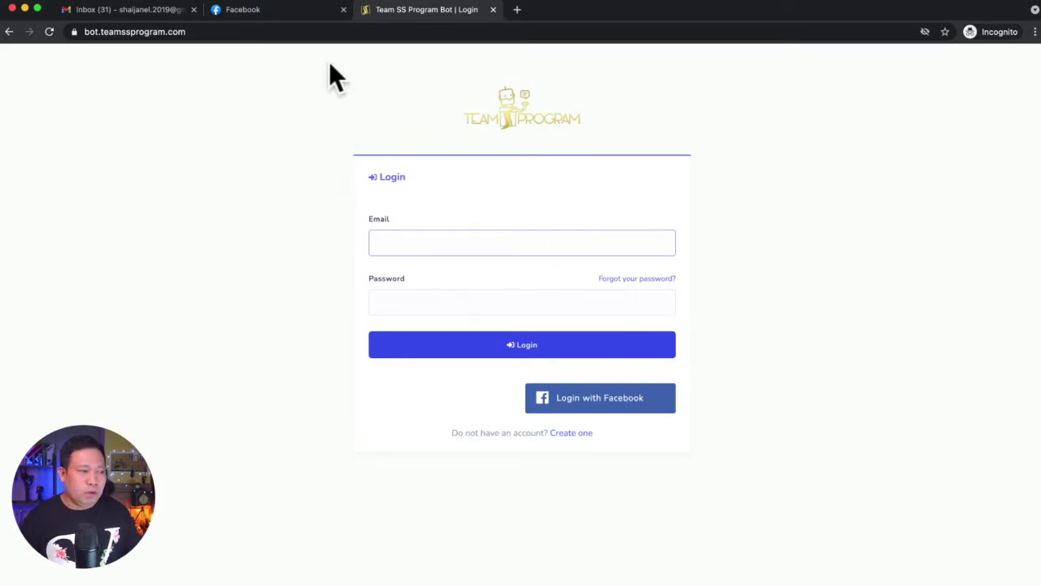
Switch to the Facebook tab showing the news feed
left_click(260, 9)
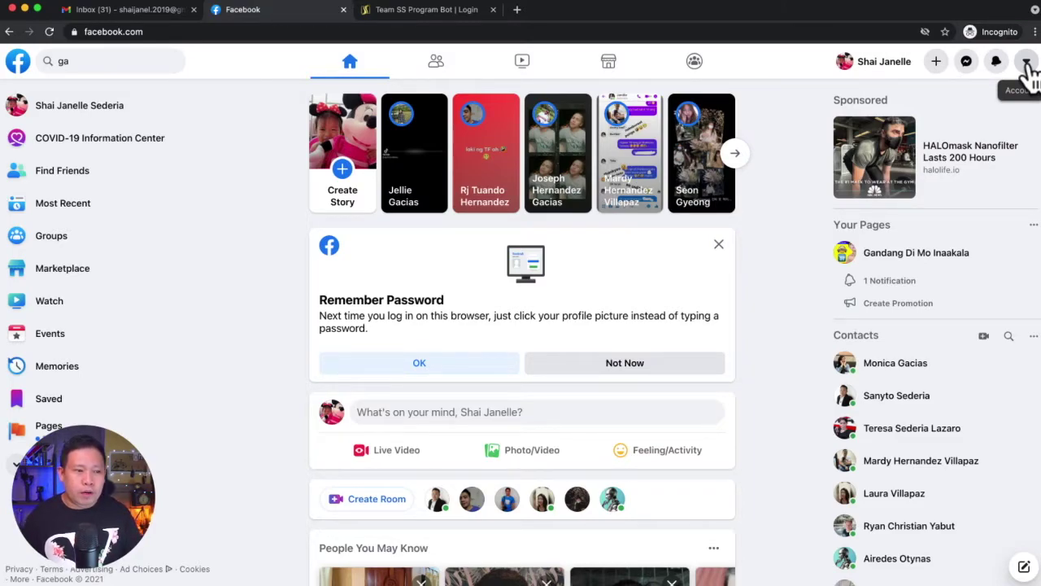
Open Facebook's General Account Settings via Settings & Privacy, then return to the bot's login page
left_click(1028, 69)
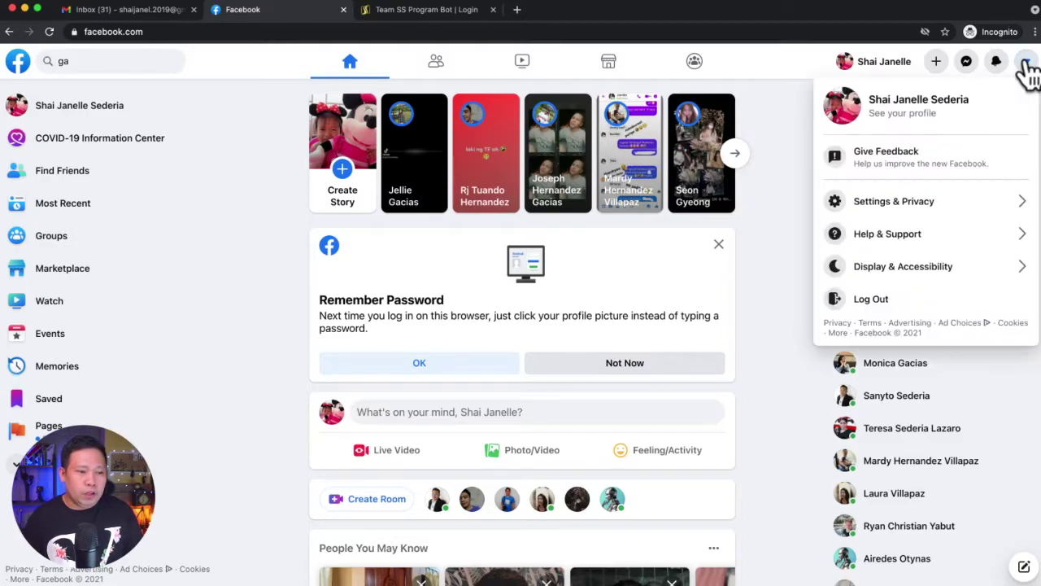
left_click(871, 210)
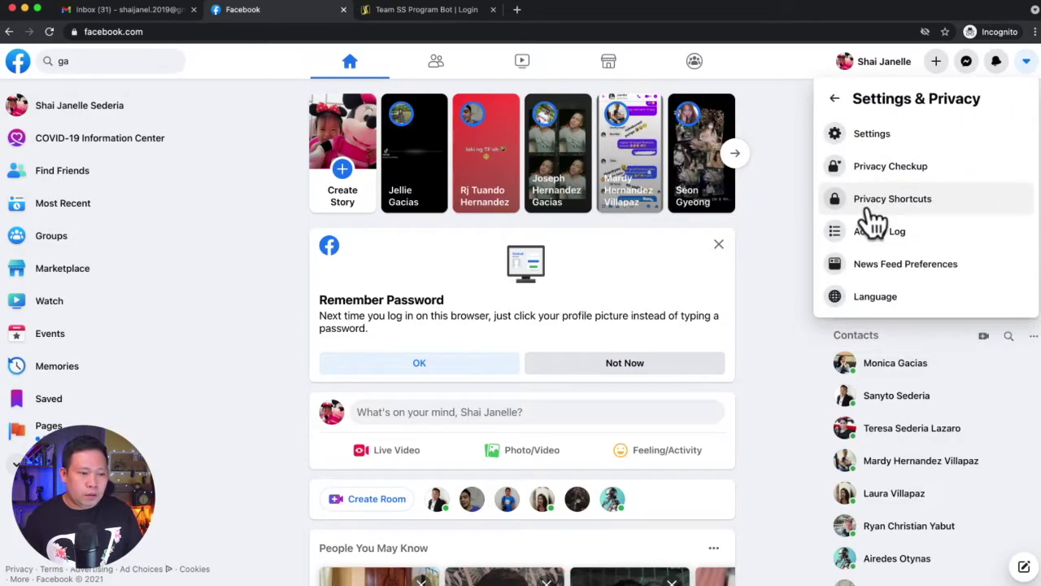
left_click(872, 139)
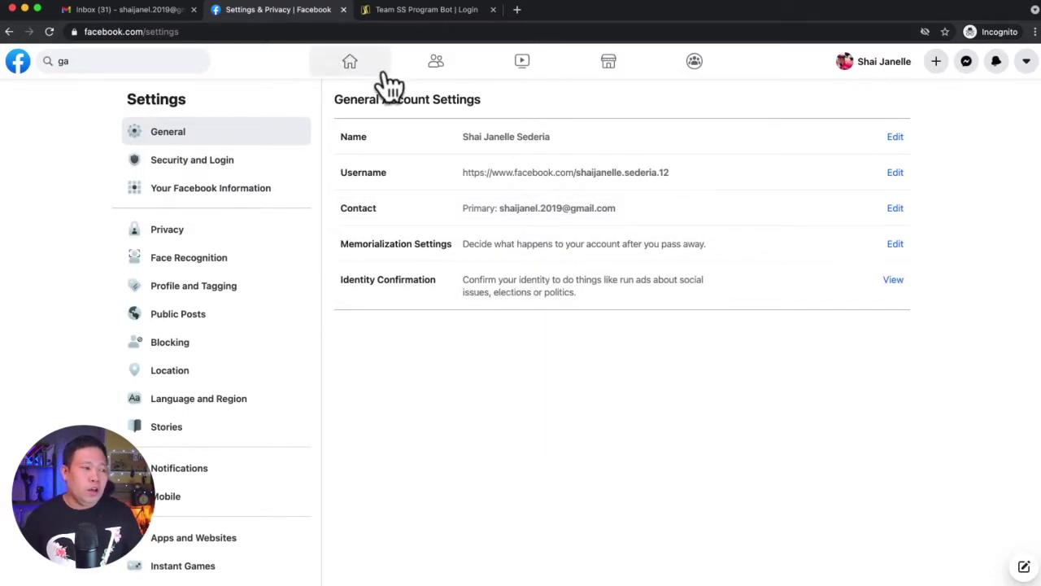
left_click(403, 12)
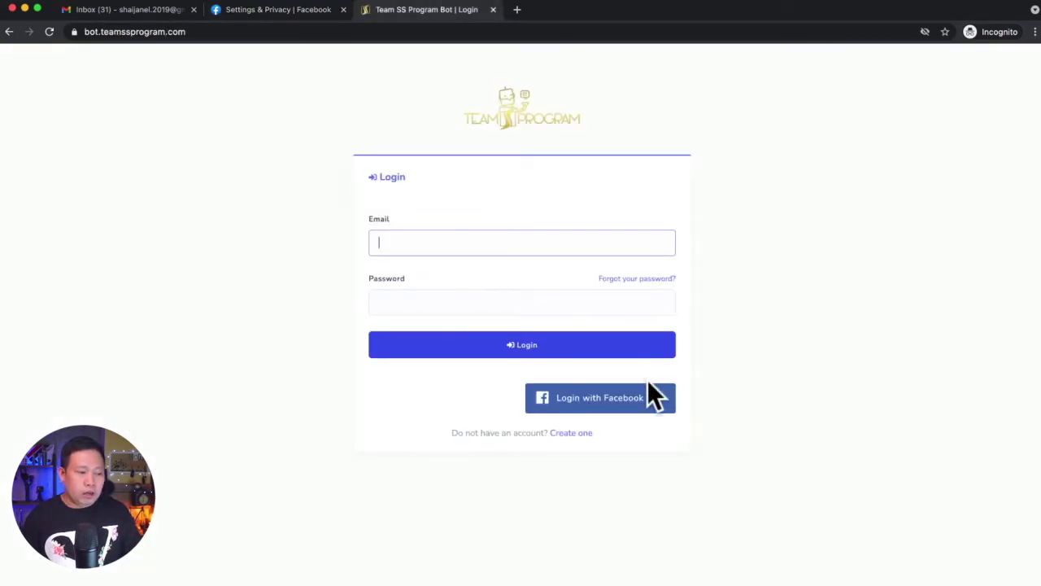
Start Login with Facebook and continue as the current Facebook account
left_click(597, 415)
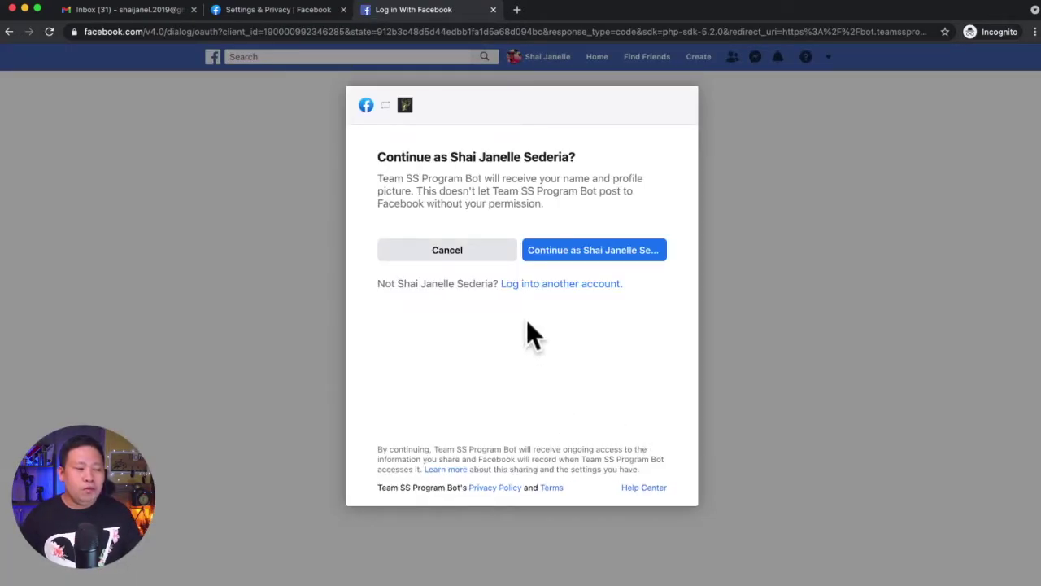
left_click(558, 254)
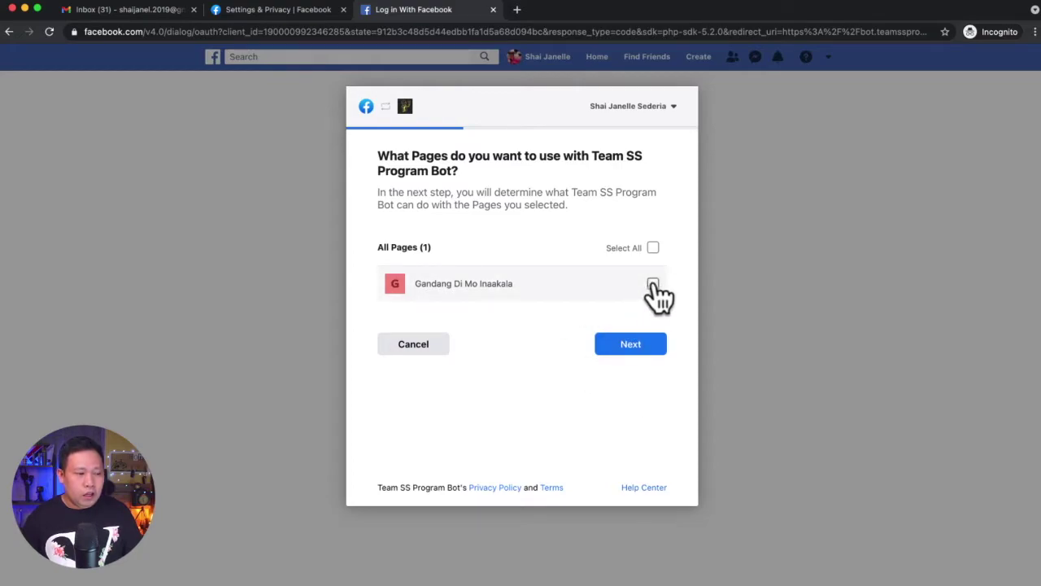
Select the Gandang Di Mo Inaakala Page, keep all permissions on, and confirm with Done and OK
left_click(632, 350)
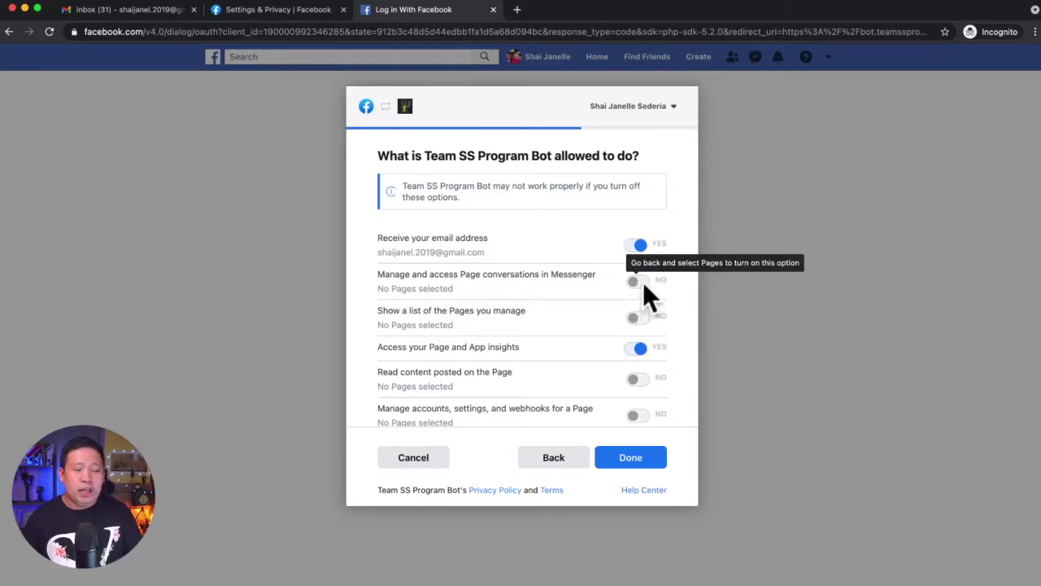
left_click(554, 459)
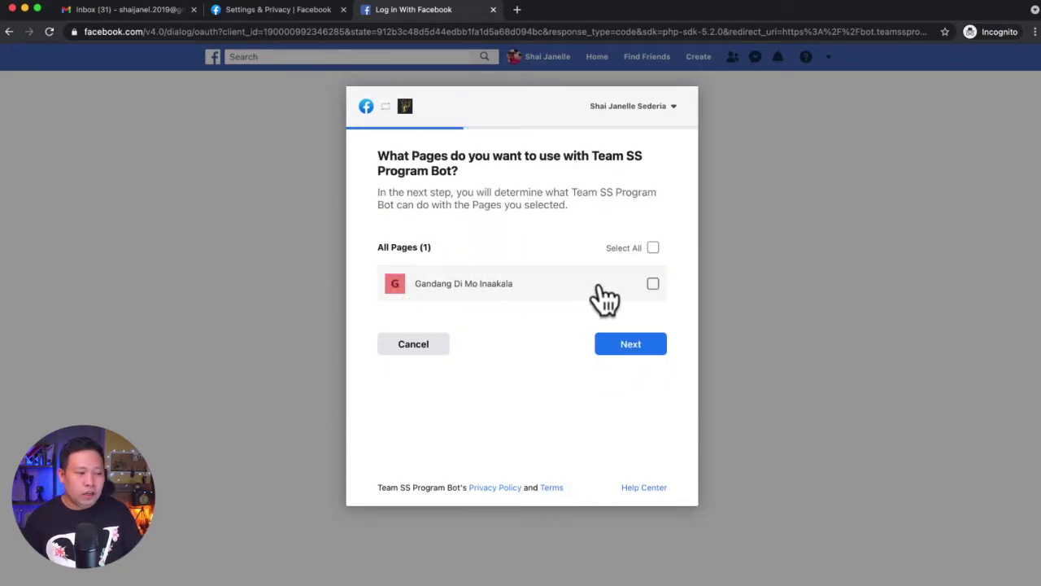
left_click(652, 284)
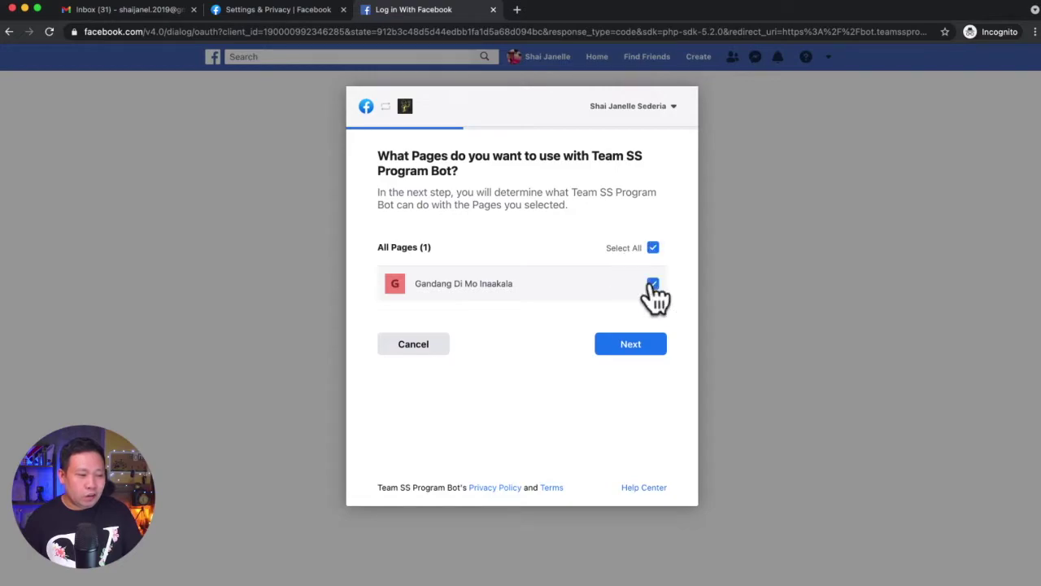
left_click(630, 346)
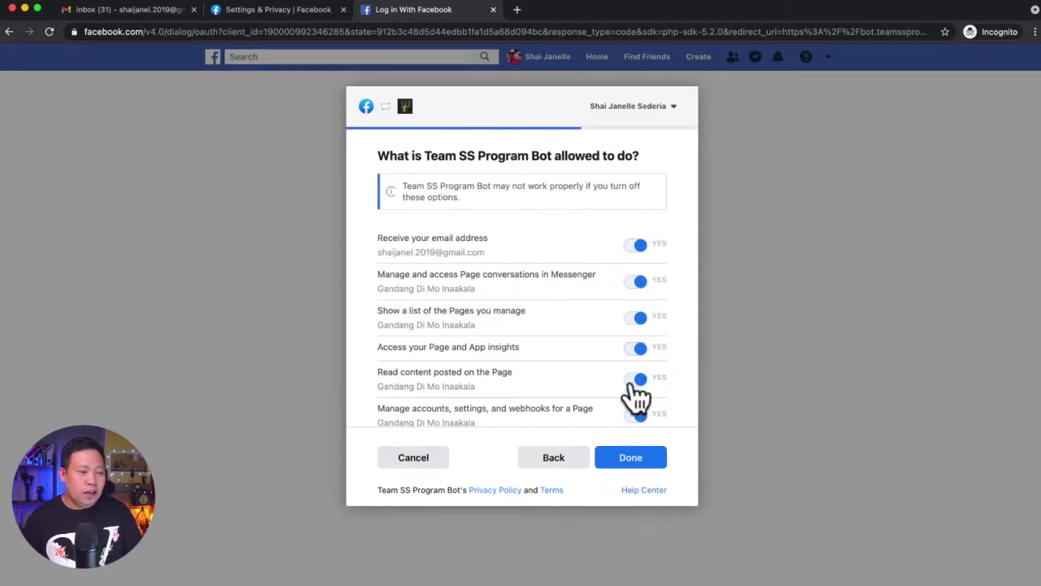
scroll(639, 383, "down", 3)
scroll(619, 364, "down", 2)
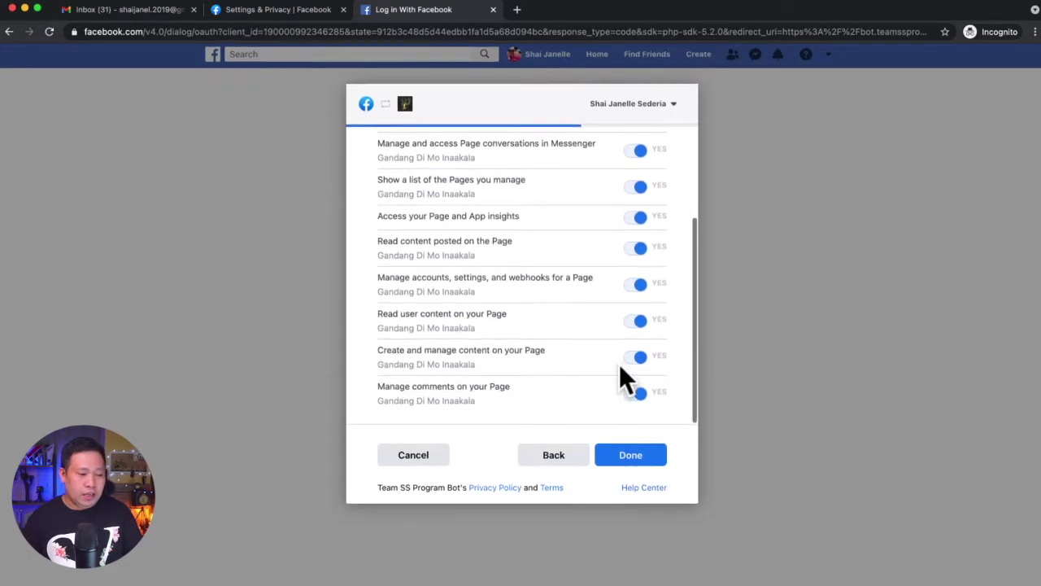
scroll(619, 364, "up", 4)
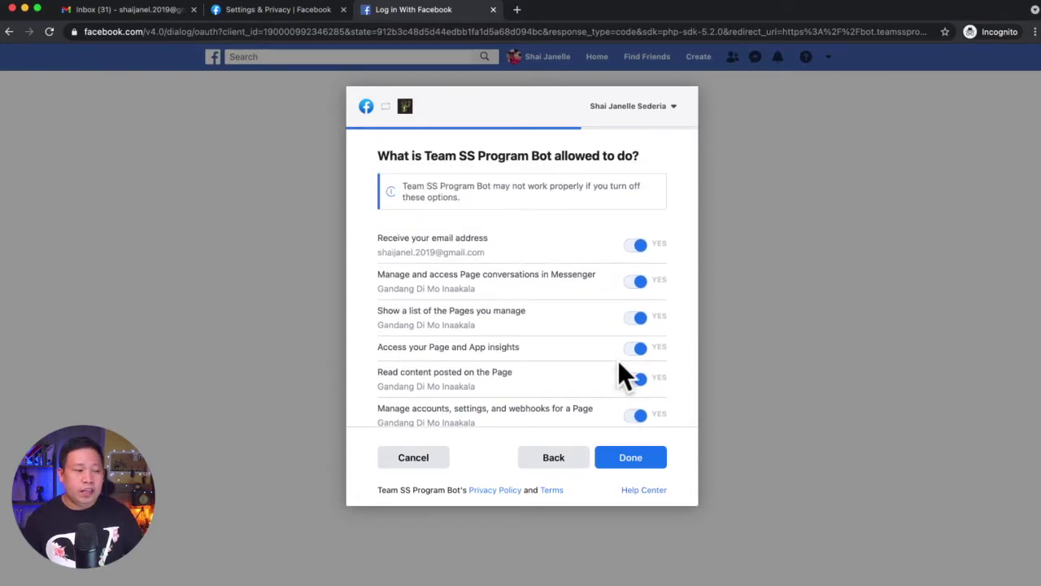
left_click(633, 466)
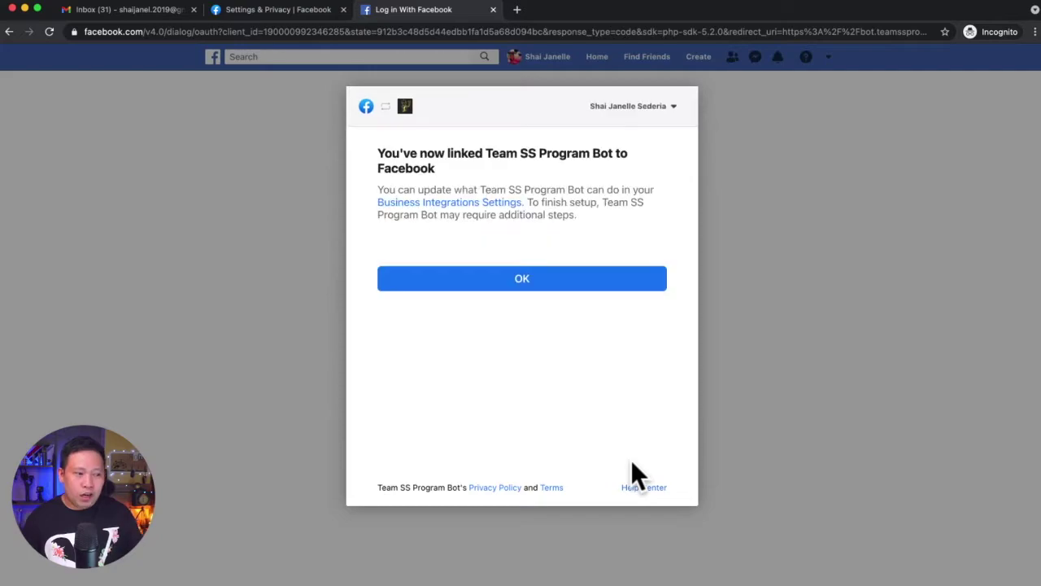
left_click(521, 281)
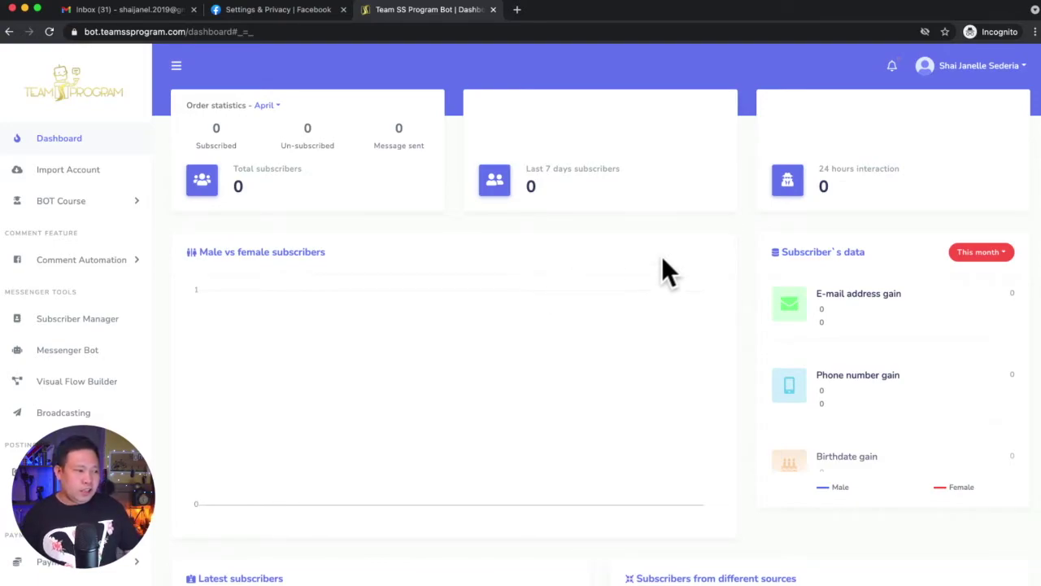
Log out of the dashboard and log back in with the linked Facebook account
left_click(1024, 68)
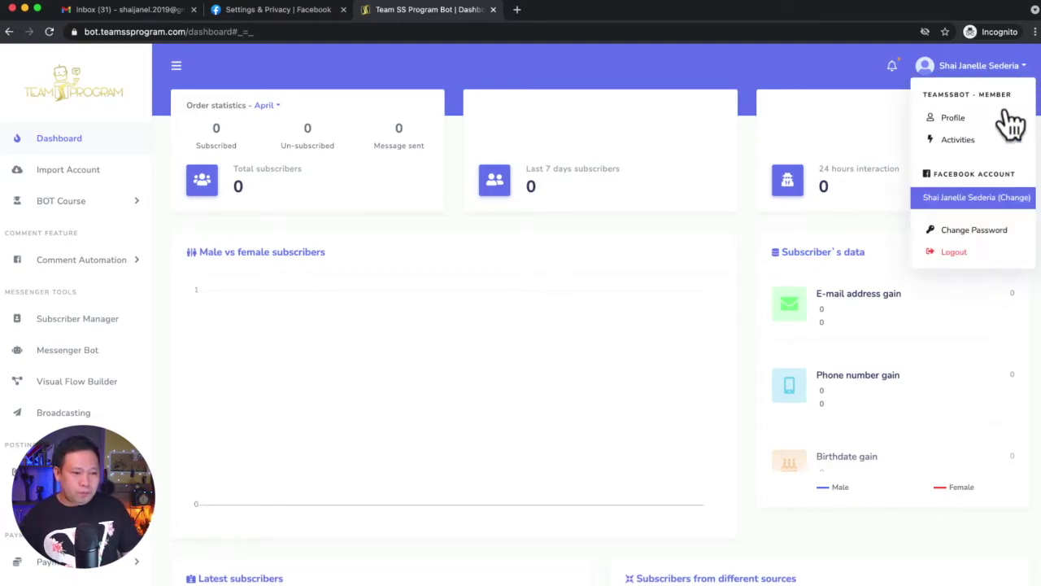
left_click(949, 249)
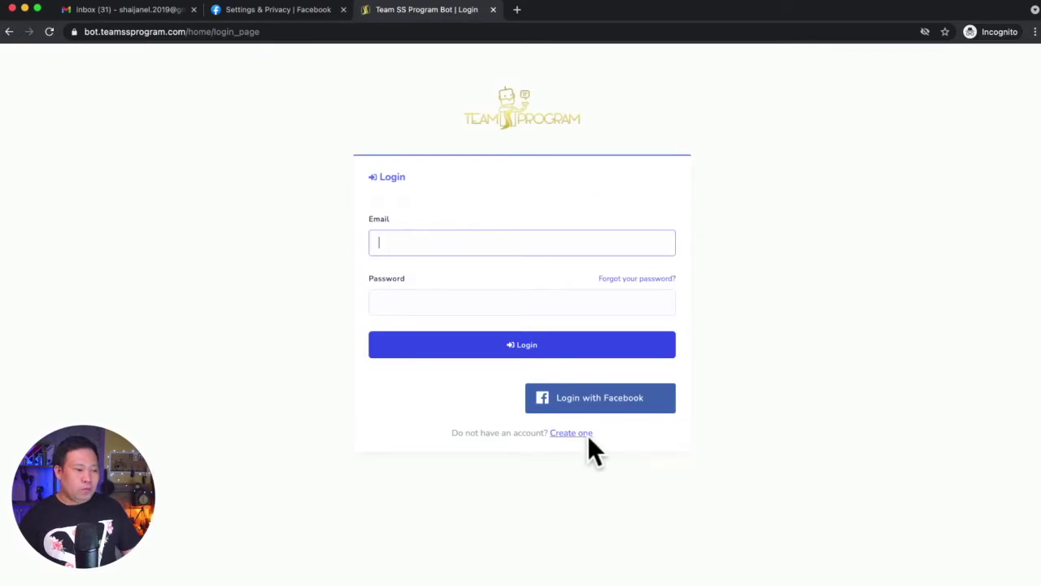
left_click(595, 407)
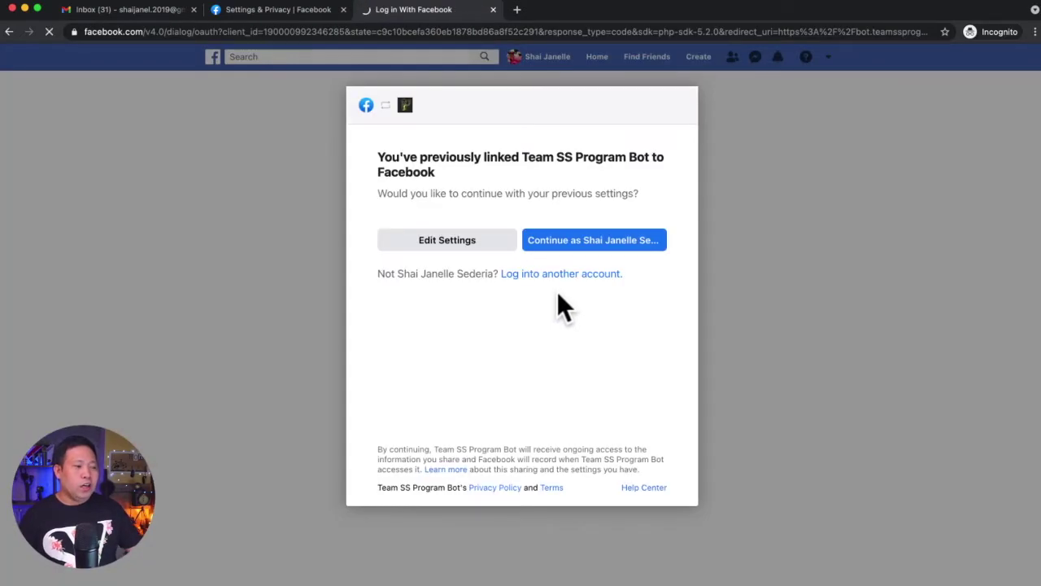
left_click(587, 251)
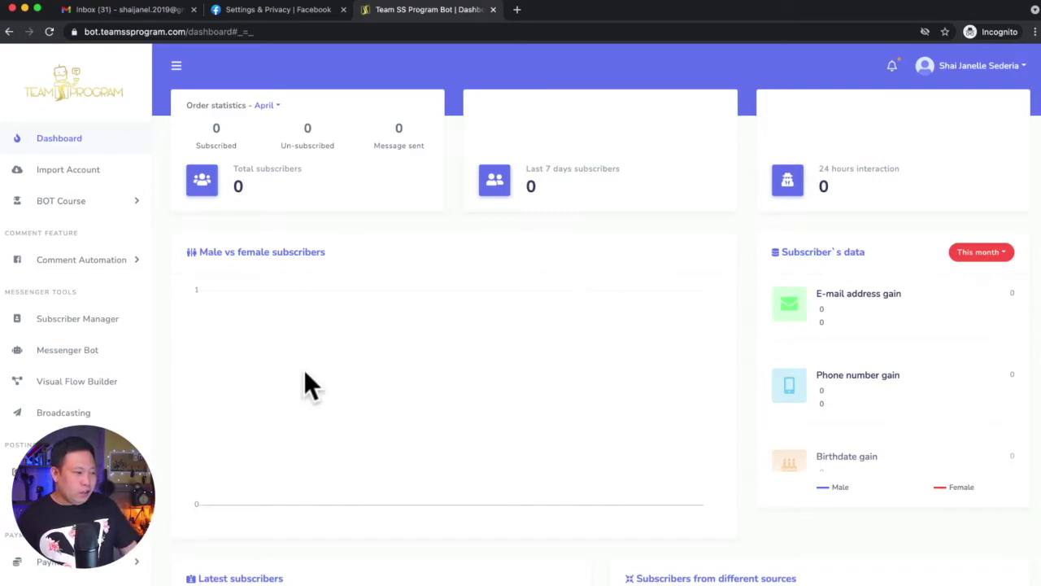
scroll(93, 383, "down", 1)
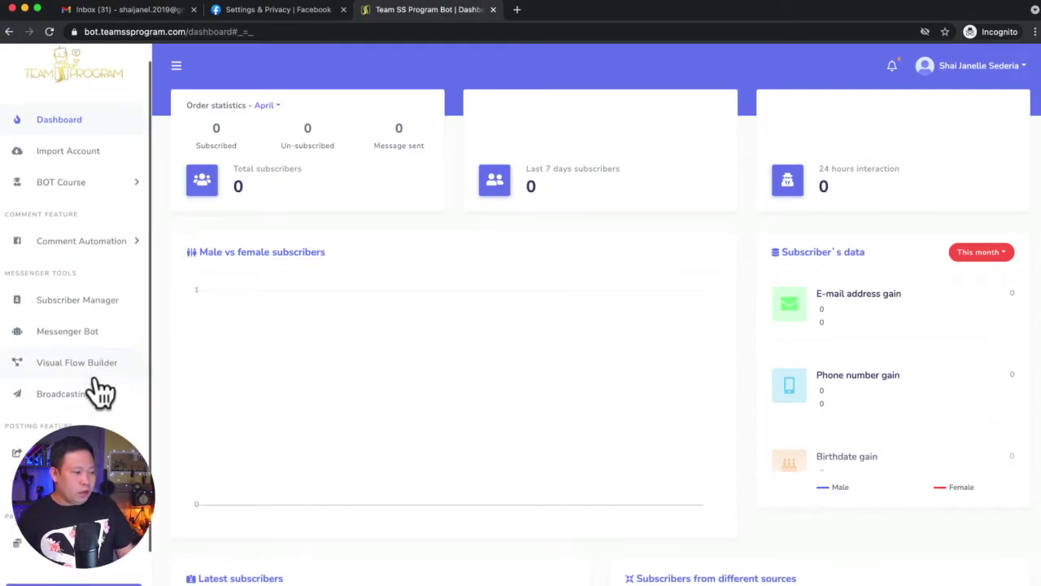
scroll(96, 375, "up", 1)
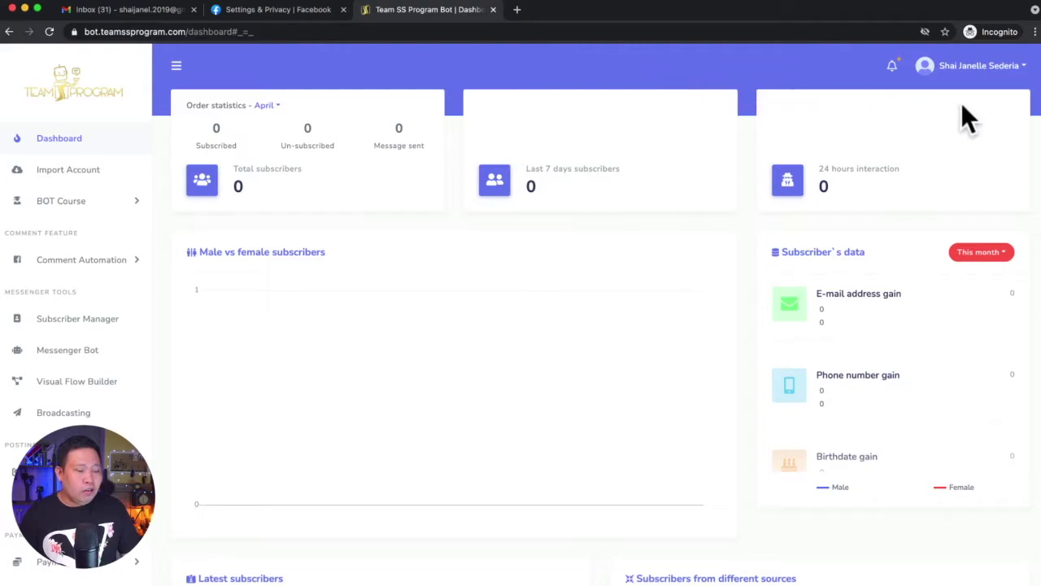
Log out again and reload the bot.teamssprogram.com login page
left_click(1025, 71)
left_click(954, 249)
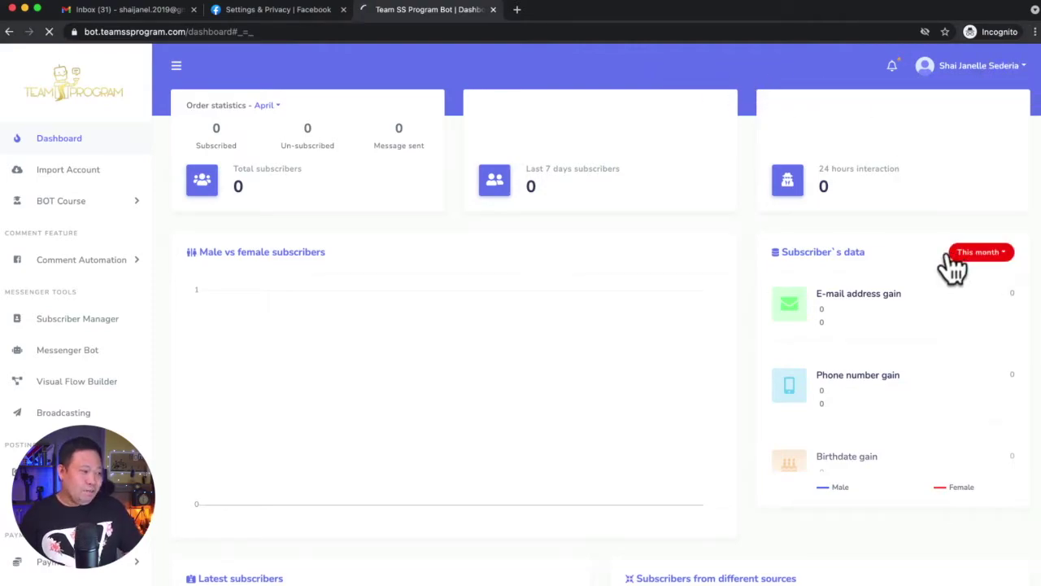
left_click(515, 122)
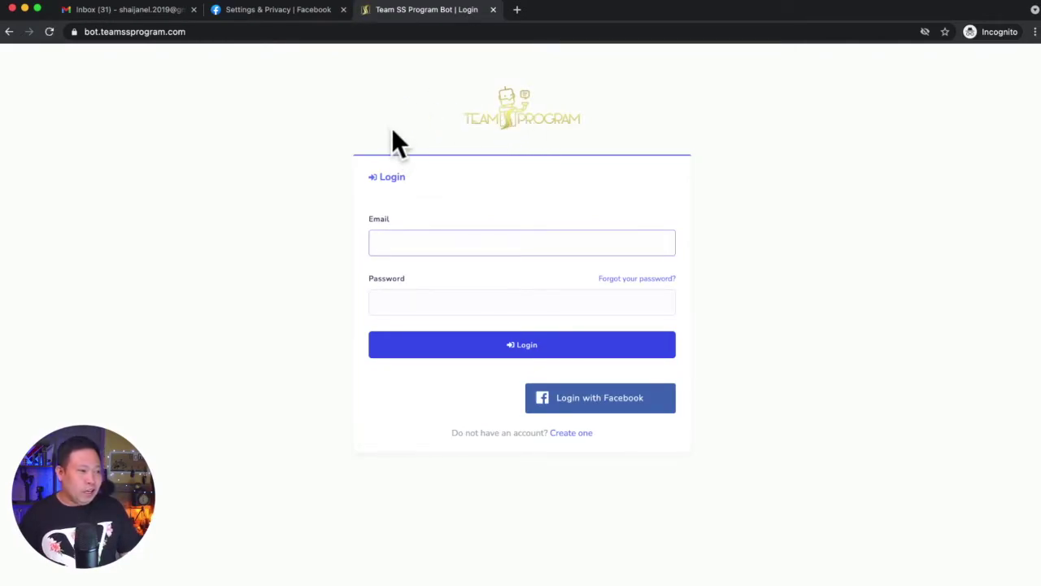
left_click(307, 32)
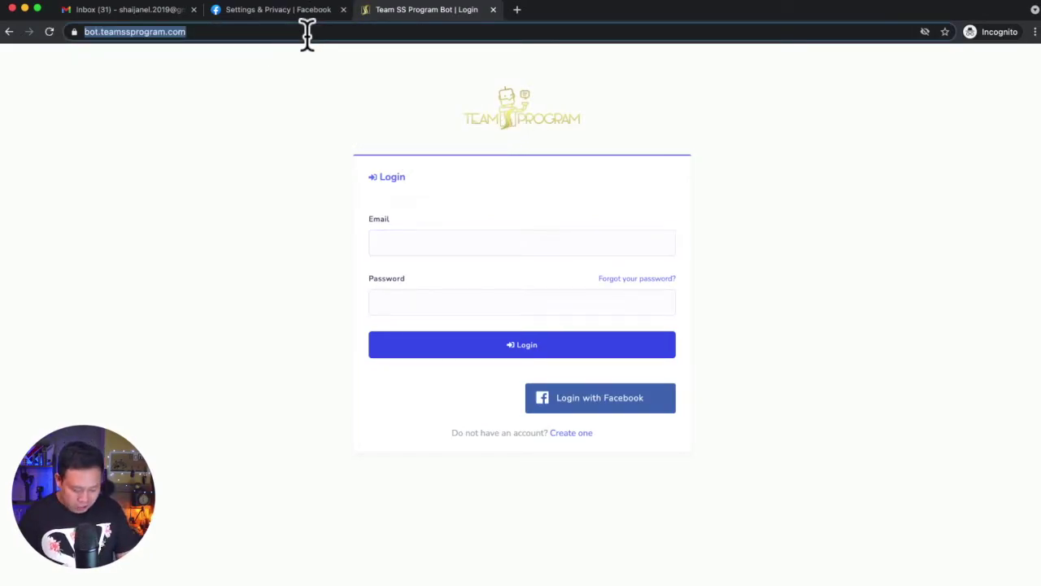
key("Return")
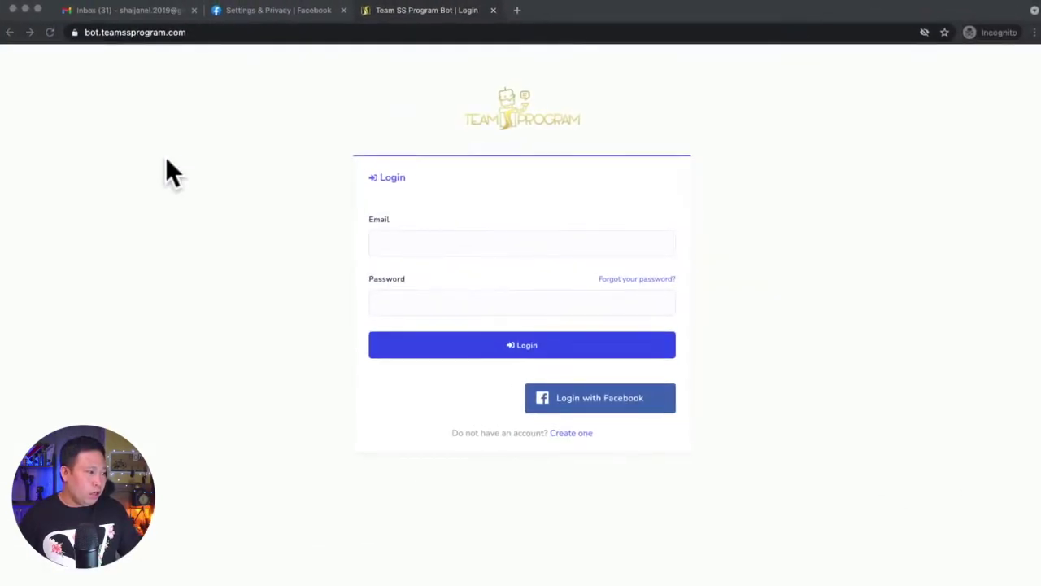
left_click(255, 10)
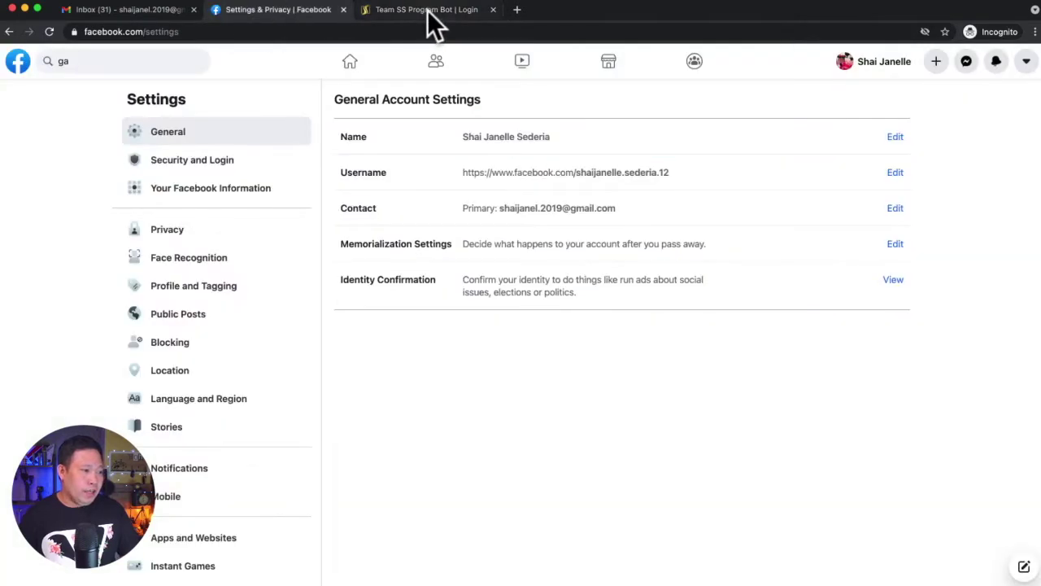
left_click(427, 11)
left_click(277, 33)
Load teamssprogram.com and jump down to the Free, Lite, Plus and Pro pricing plans
double_click(278, 33)
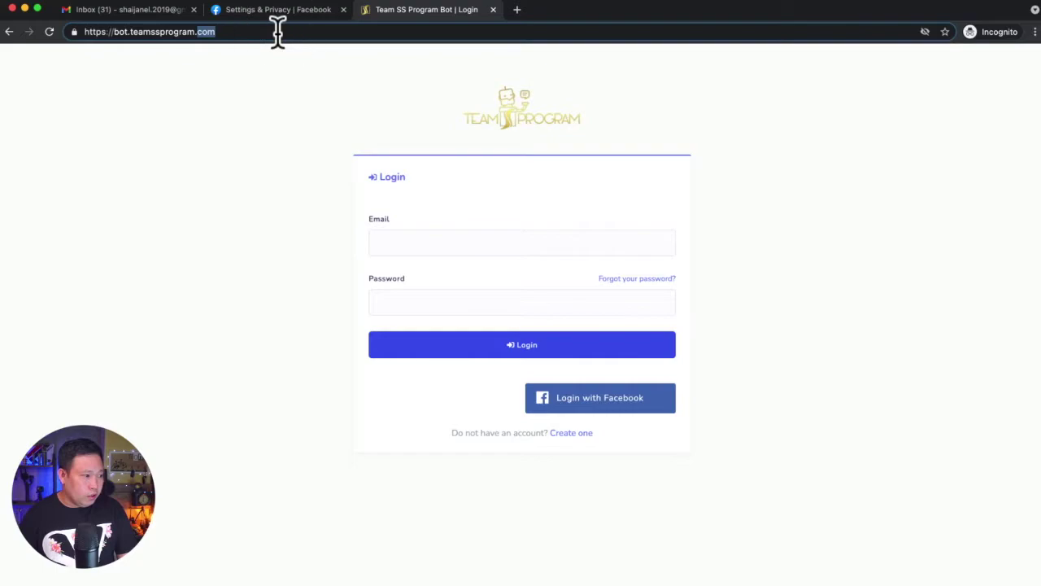
triple_click(276, 32)
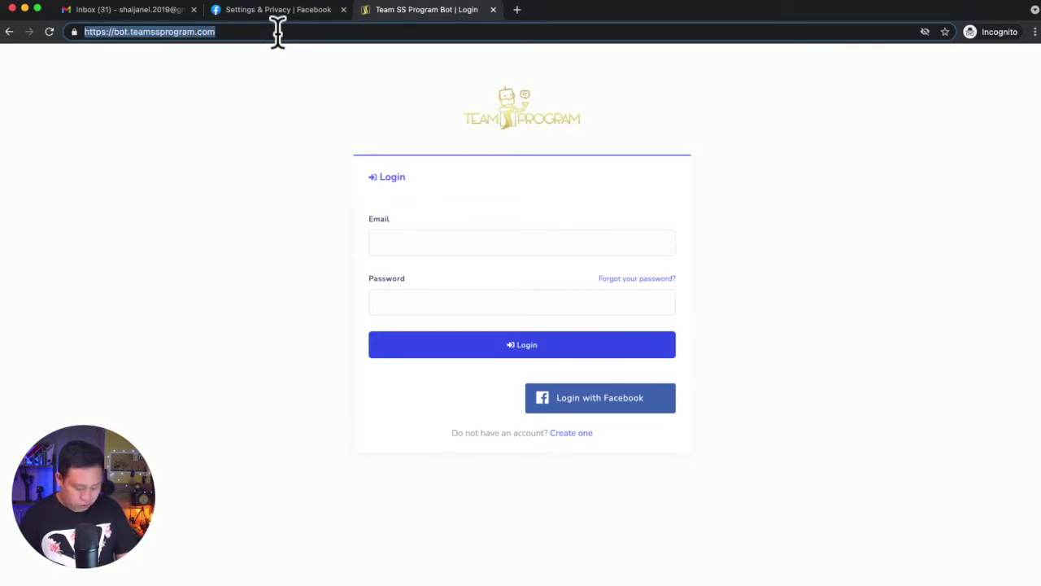
type("te")
key("Return")
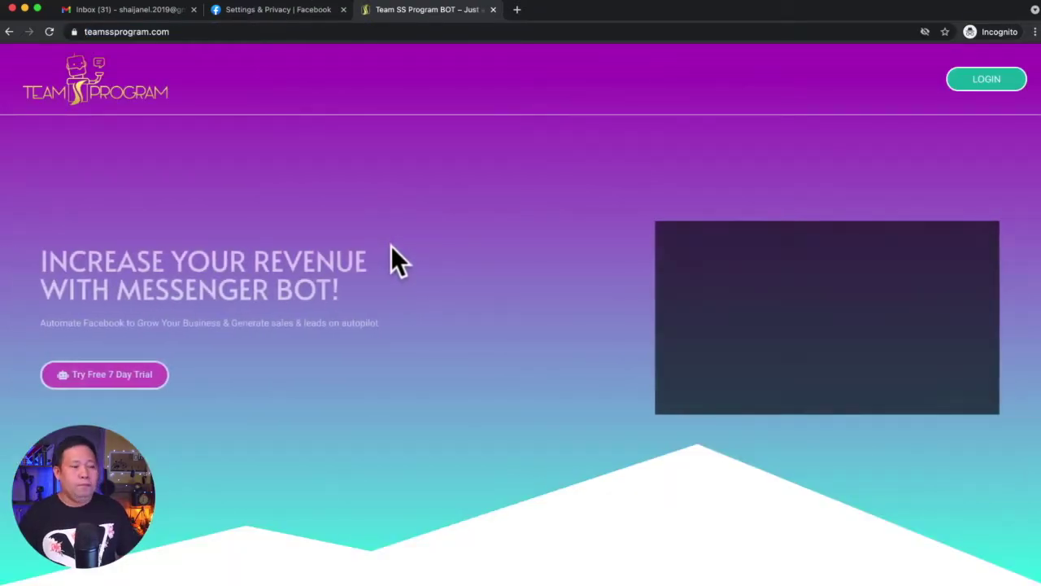
scroll(384, 269, "down", 1)
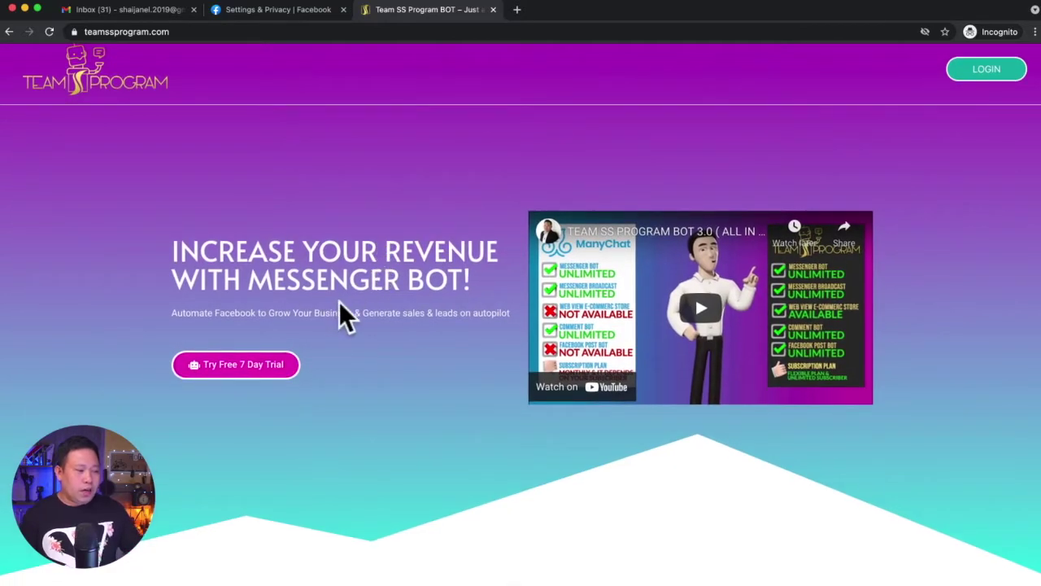
left_click(268, 386)
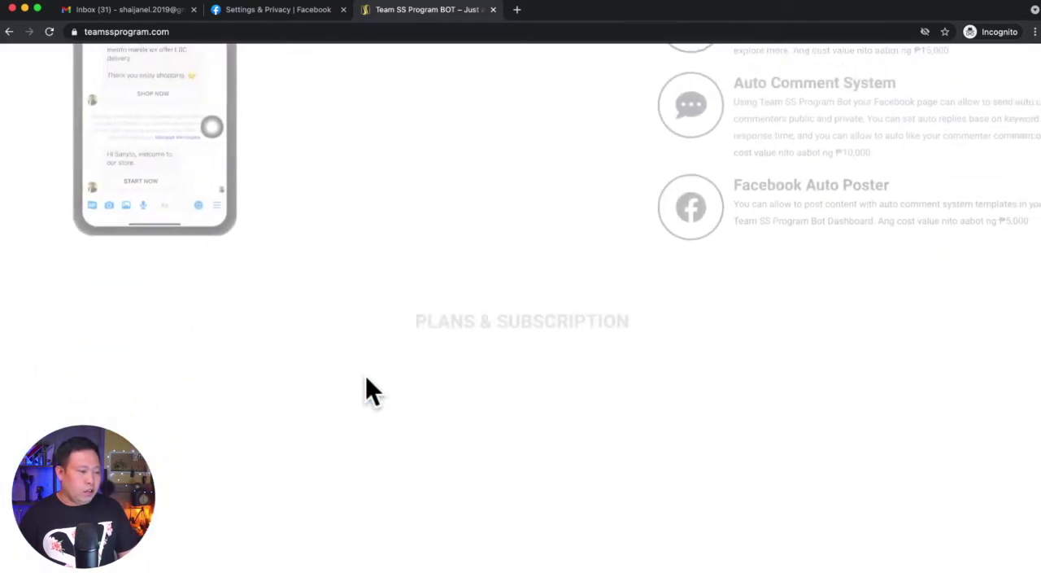
scroll(325, 333, "down", 2)
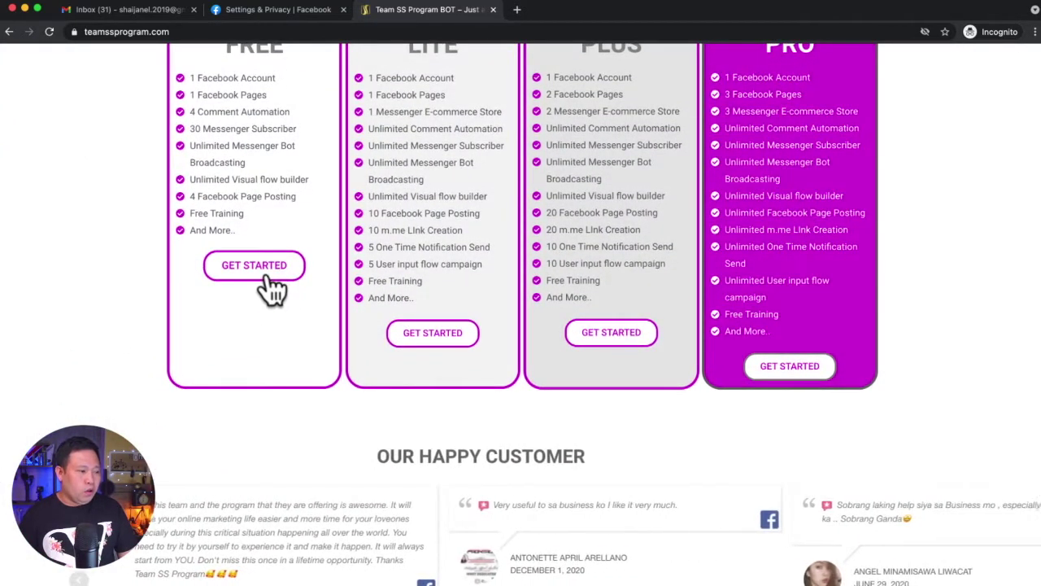
Start the FREE plan sign-up and open the account creation form from the login page
left_click(274, 286)
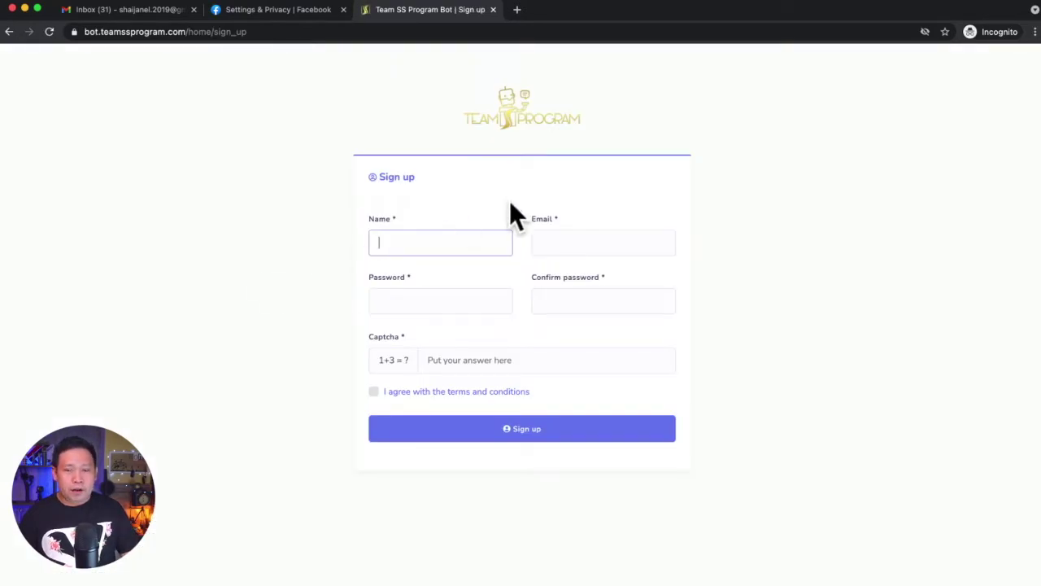
left_click(515, 133)
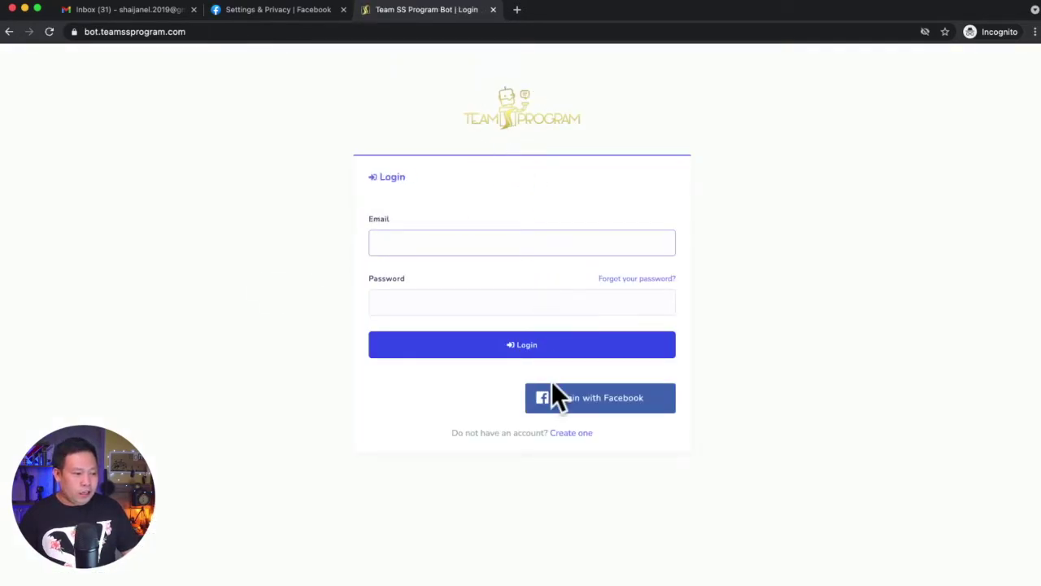
left_click(570, 434)
Enter the account holder's full name in the Name field
left_click(410, 243)
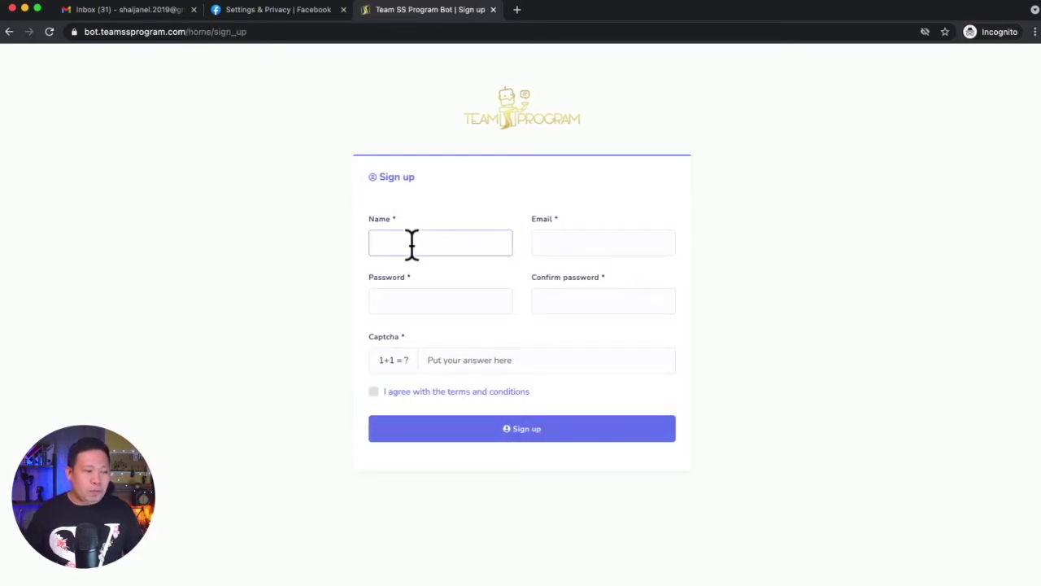
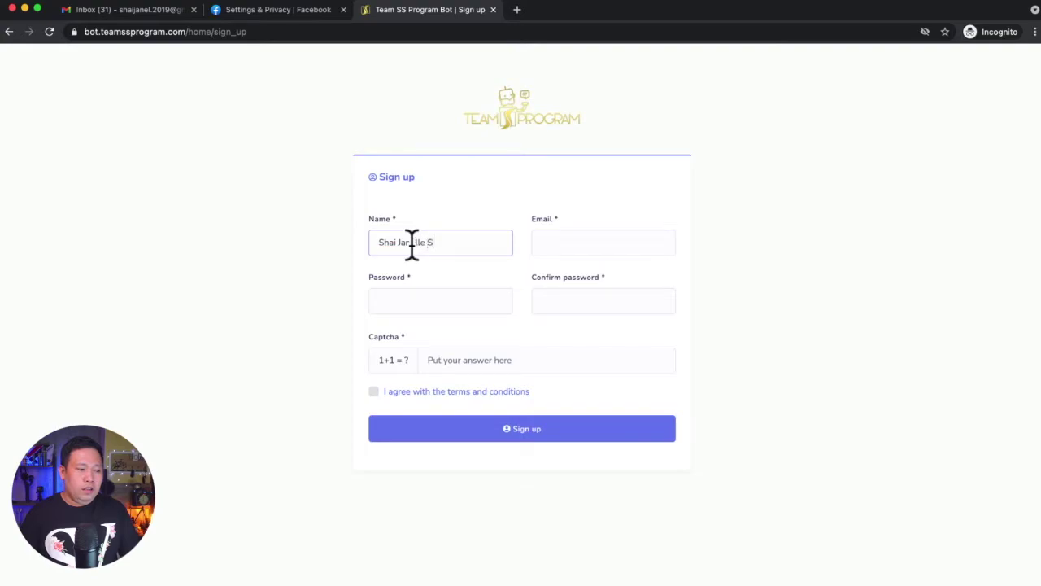
left_click(546, 243)
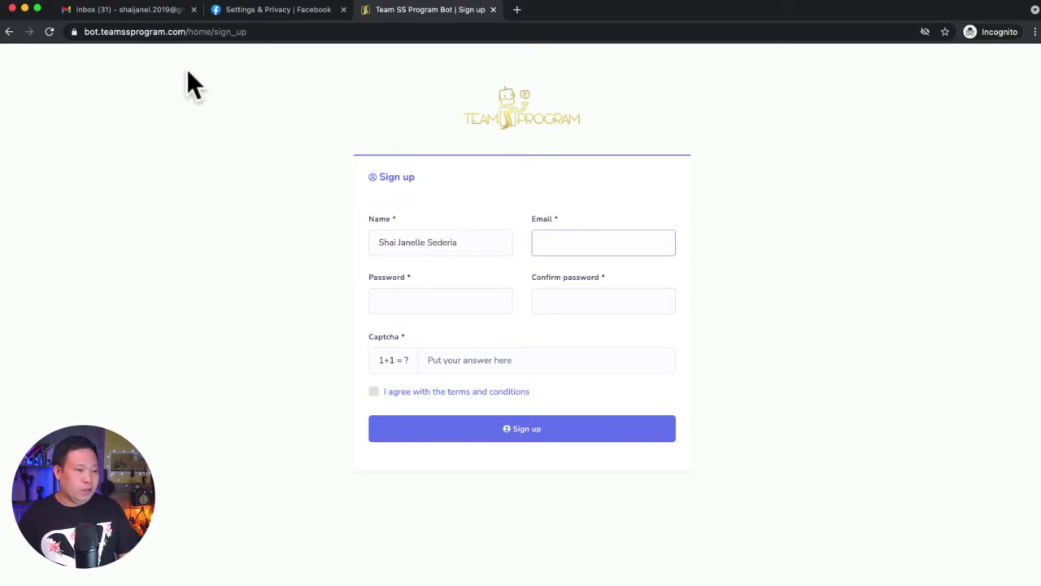
left_click(143, 10)
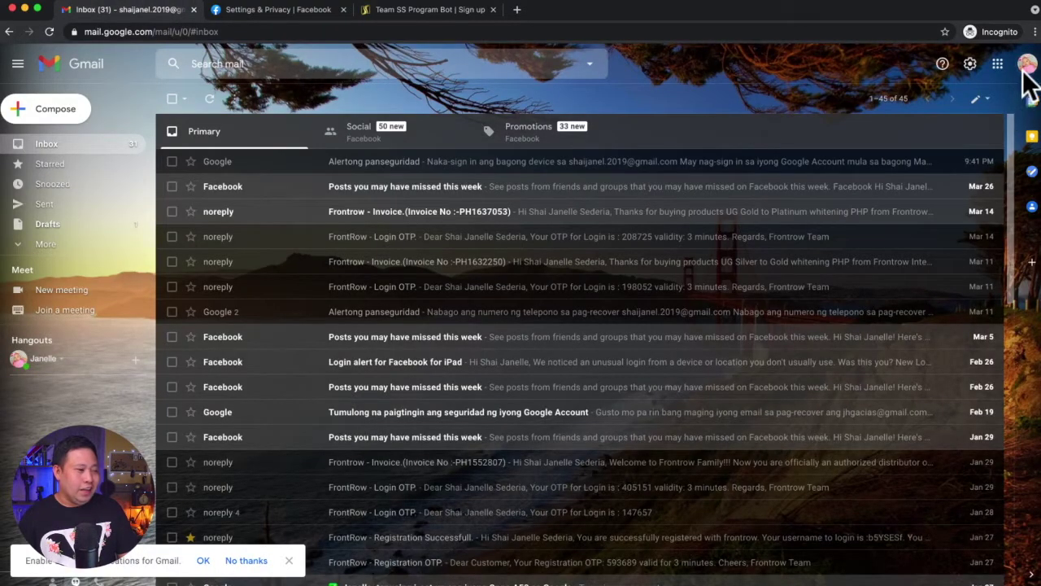
Copy the account's e-mail address from the Google account panel and return to the sign-up form
left_click(1027, 64)
left_click_drag(985, 174, 876, 178)
right_click(847, 181)
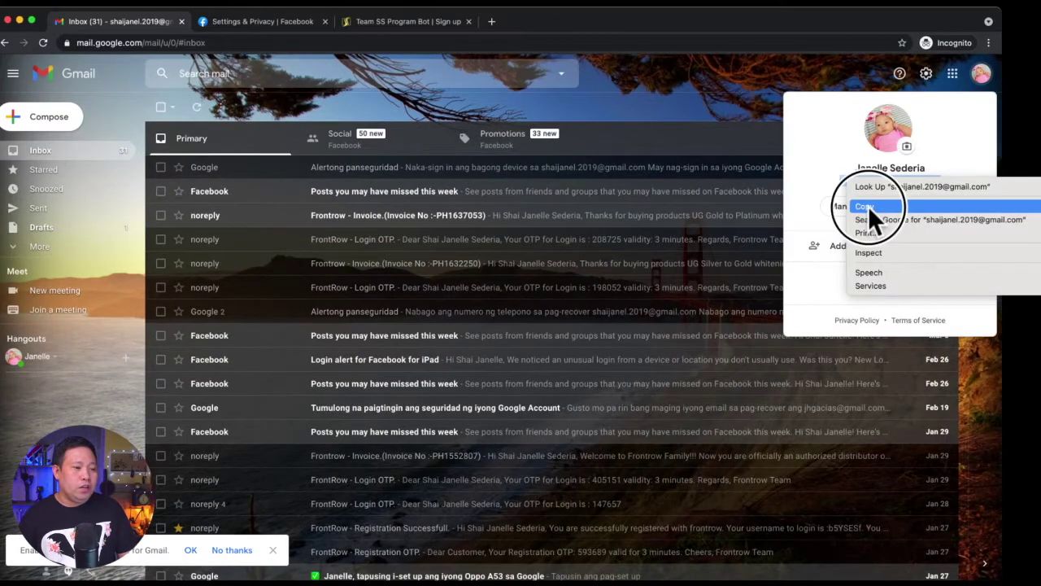
left_click(868, 206)
left_click(708, 86)
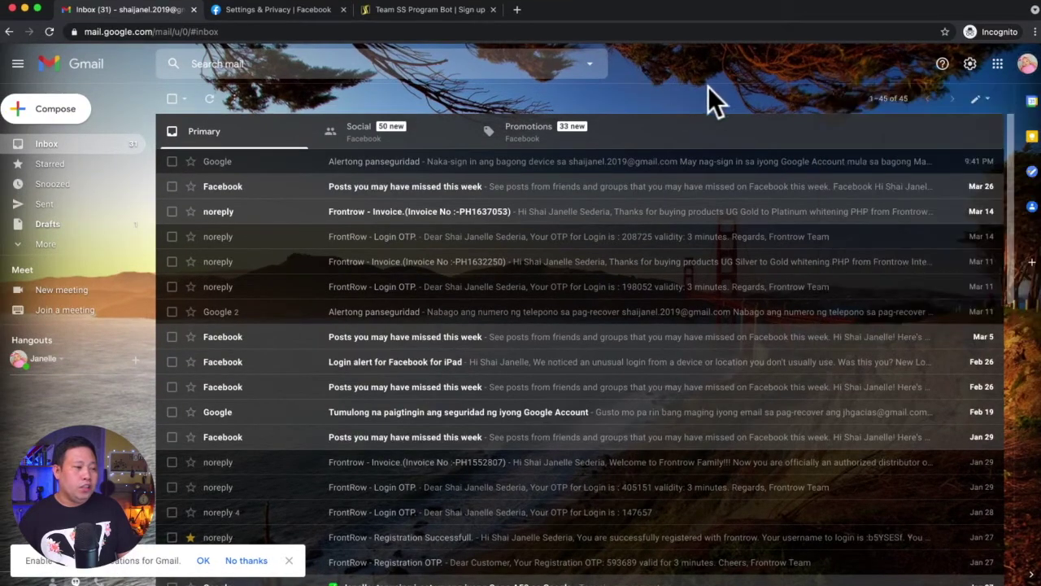
left_click(452, 15)
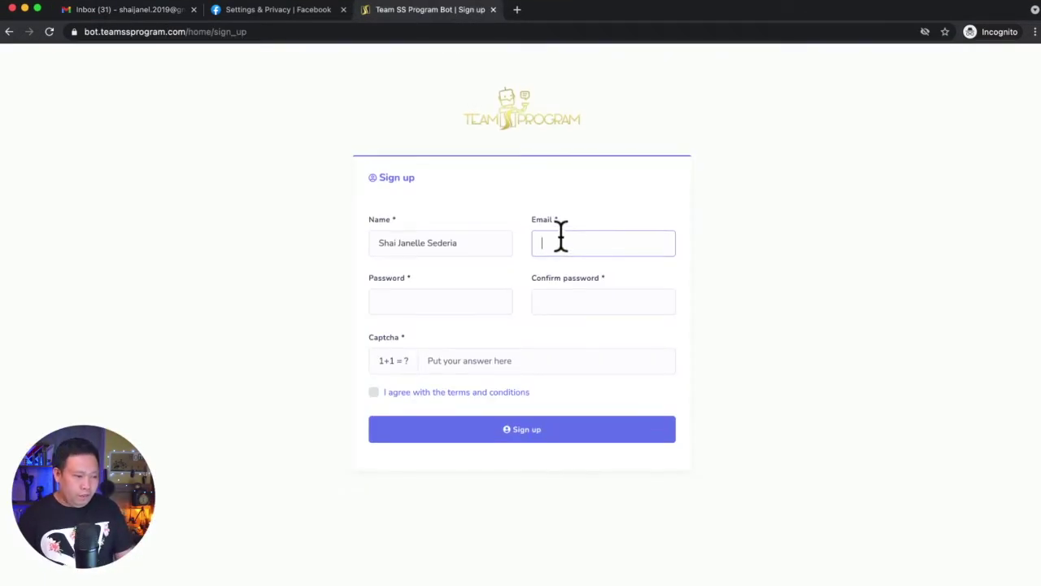
Paste the e-mail, set and confirm the password, answer captcha 2, accept the terms, and sign up
key("super+v")
left_click(384, 299)
type("•••••••")
key("Tab")
type("•••••••••")
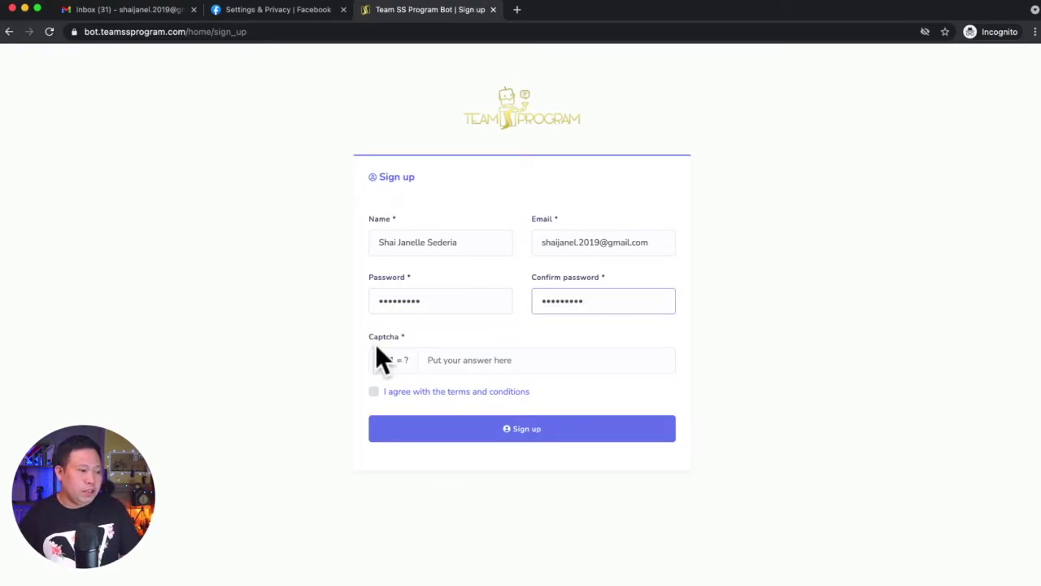
left_click(452, 363)
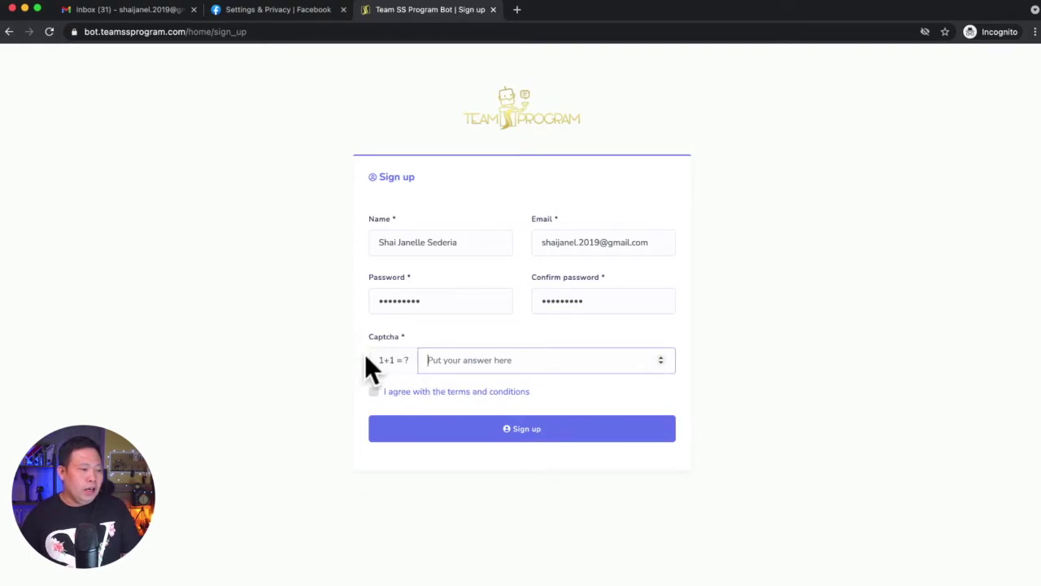
type("2")
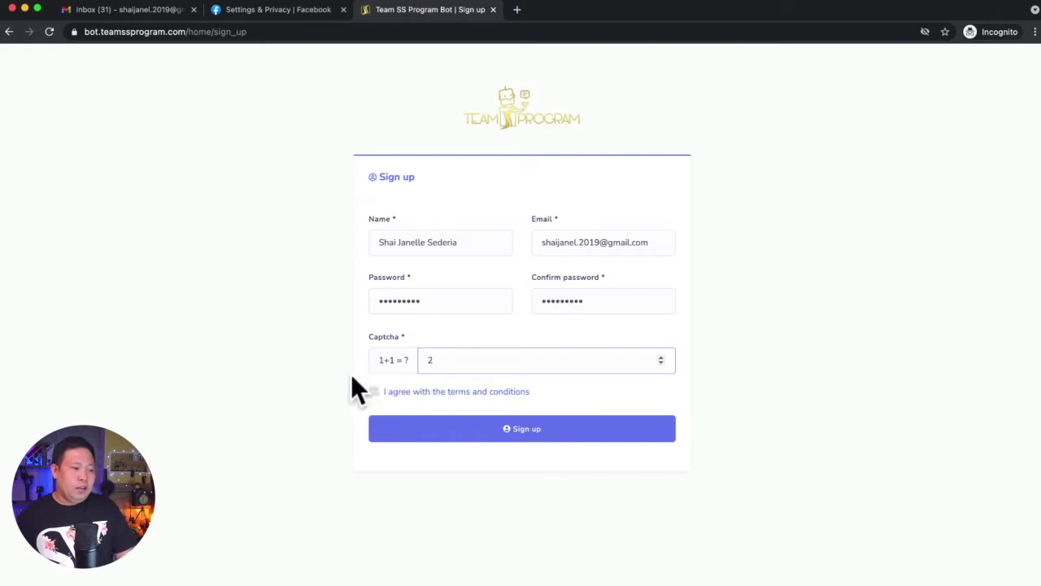
left_click(374, 392)
left_click(492, 437)
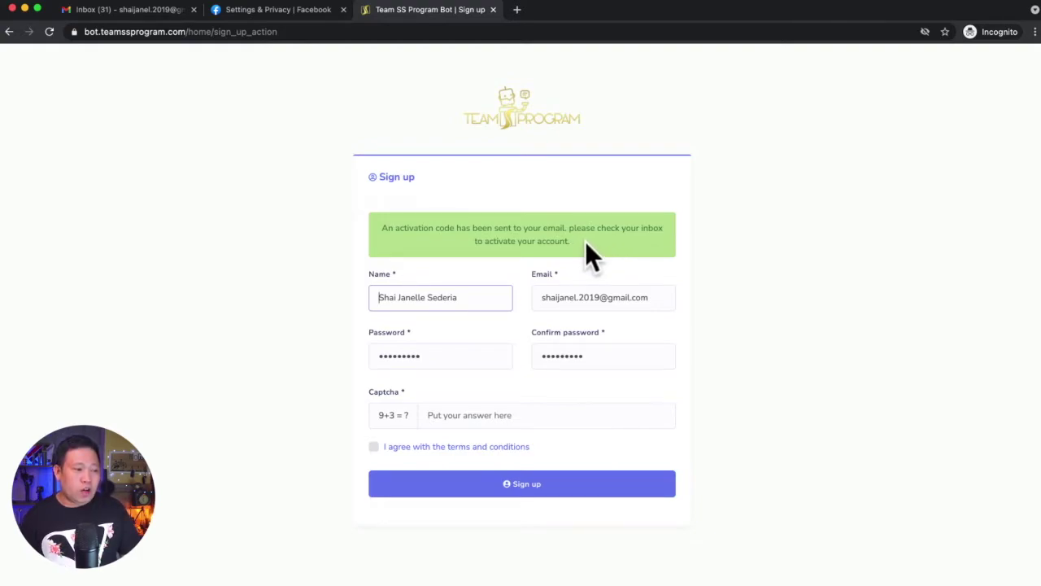
Check the activation-code notice, go back to the login page, then open the Gmail inbox
left_click_drag(585, 241, 378, 221)
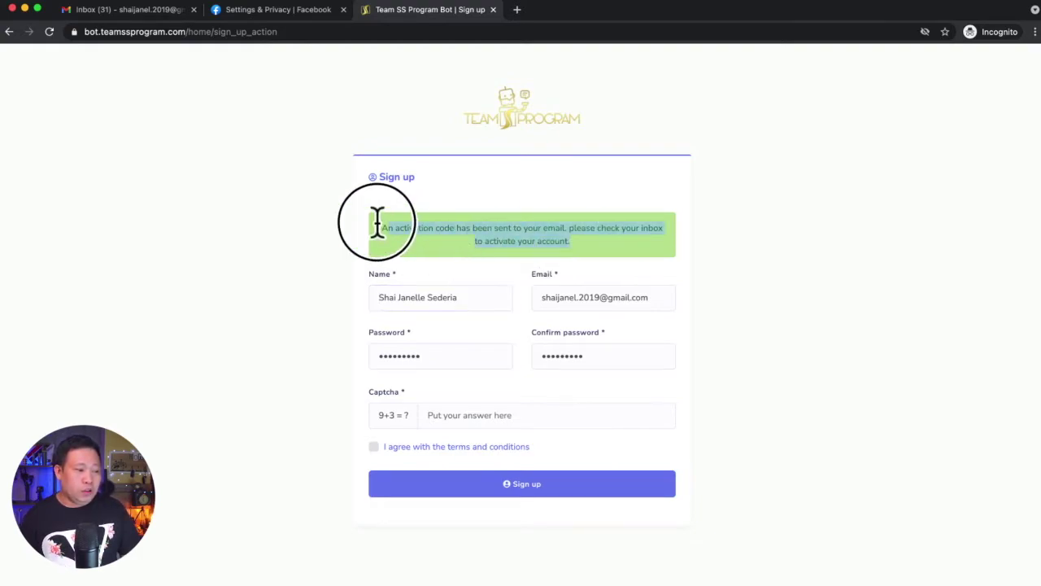
left_click(777, 264)
left_click(511, 107)
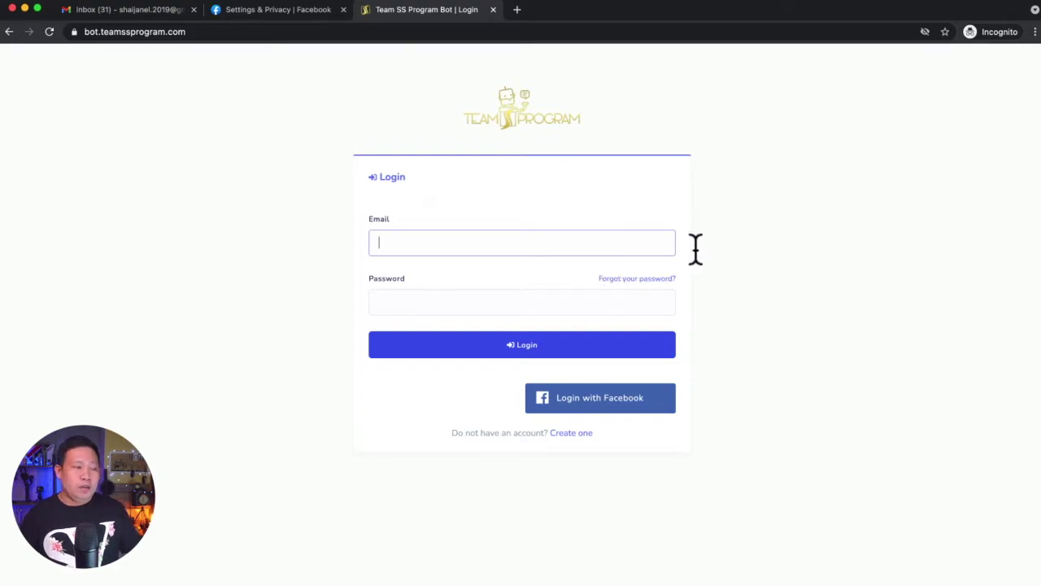
left_click(105, 9)
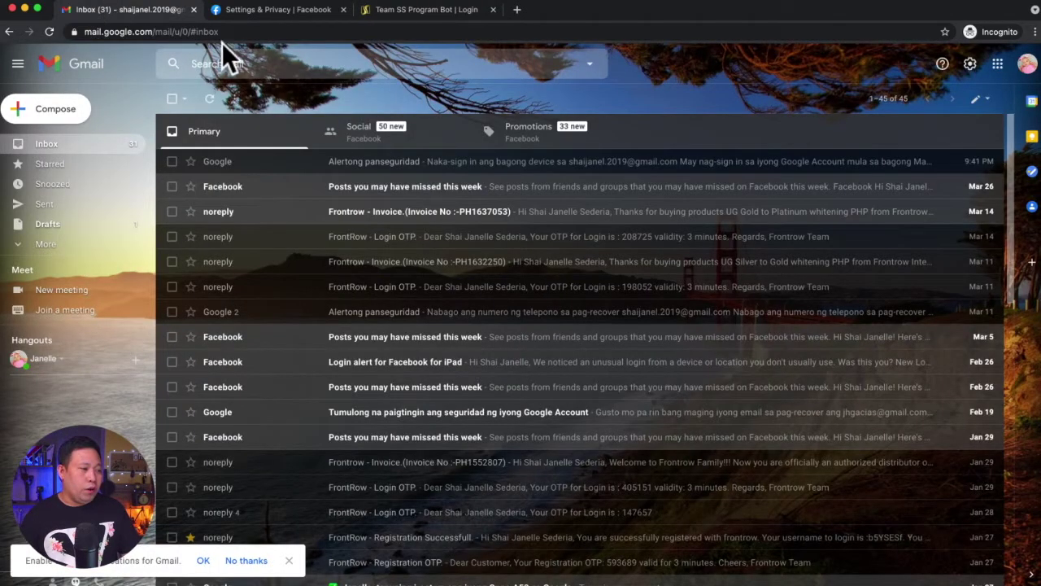
Refresh the Gmail inbox and open the Team SS Program Bot Account Activation email
left_click(49, 31)
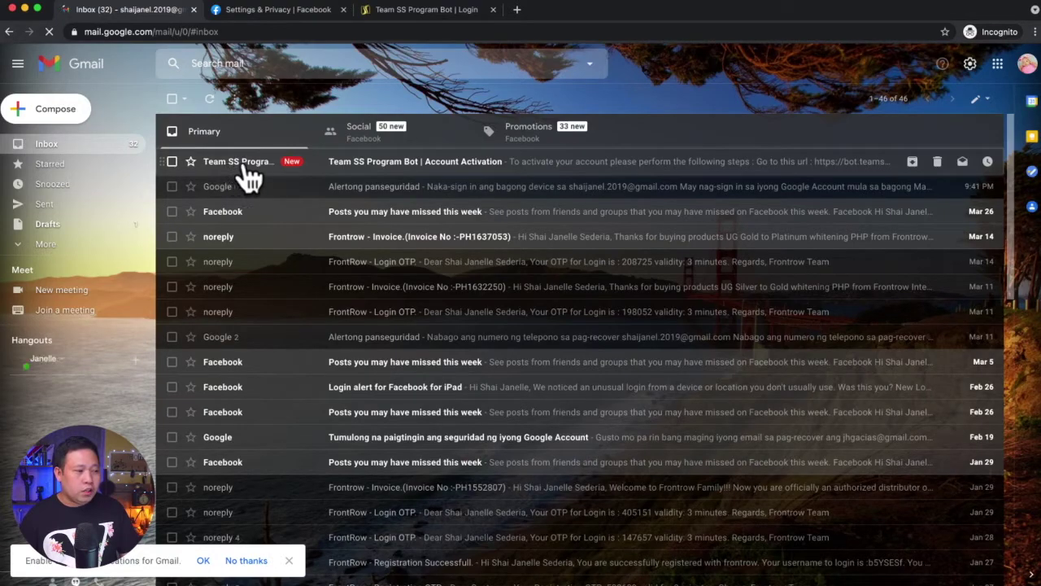
left_click(437, 171)
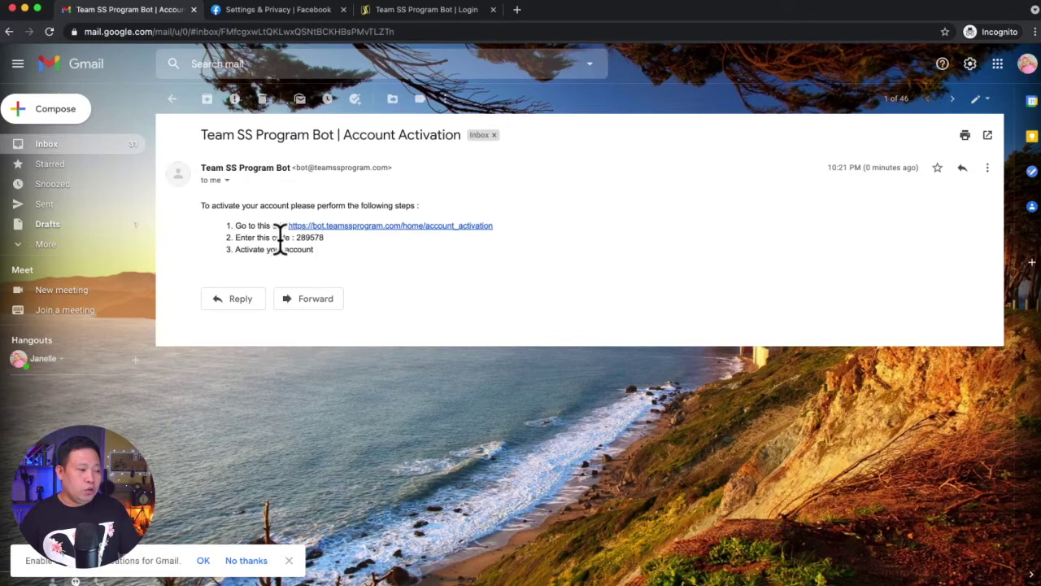
left_click(326, 239)
Copy the emailed activation code and follow the account activation link
double_click(323, 237)
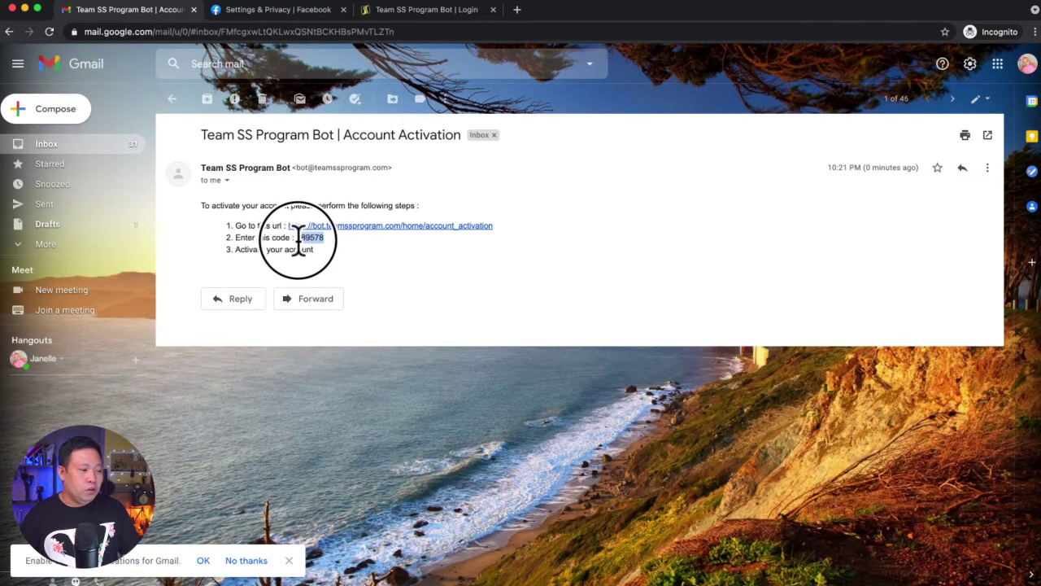
right_click(310, 238)
left_click(324, 266)
left_click(340, 227)
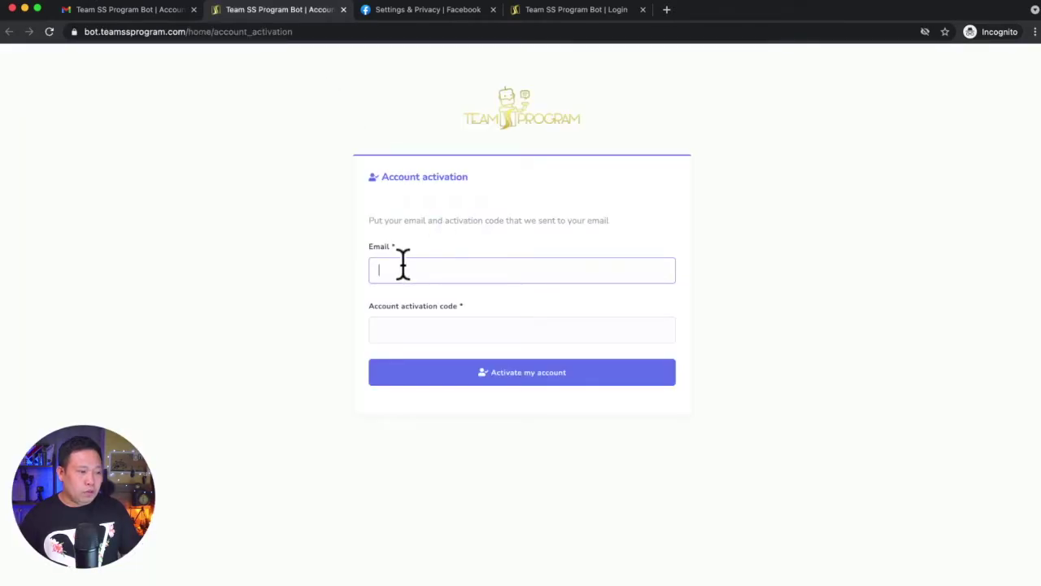
left_click(400, 322)
key("super+v")
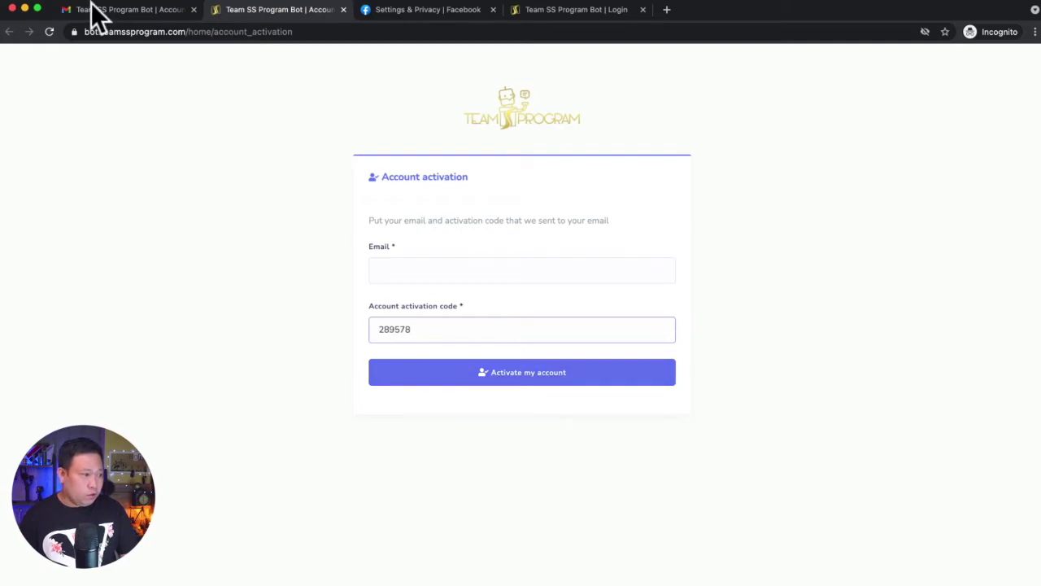
left_click(94, 8)
left_click(1028, 63)
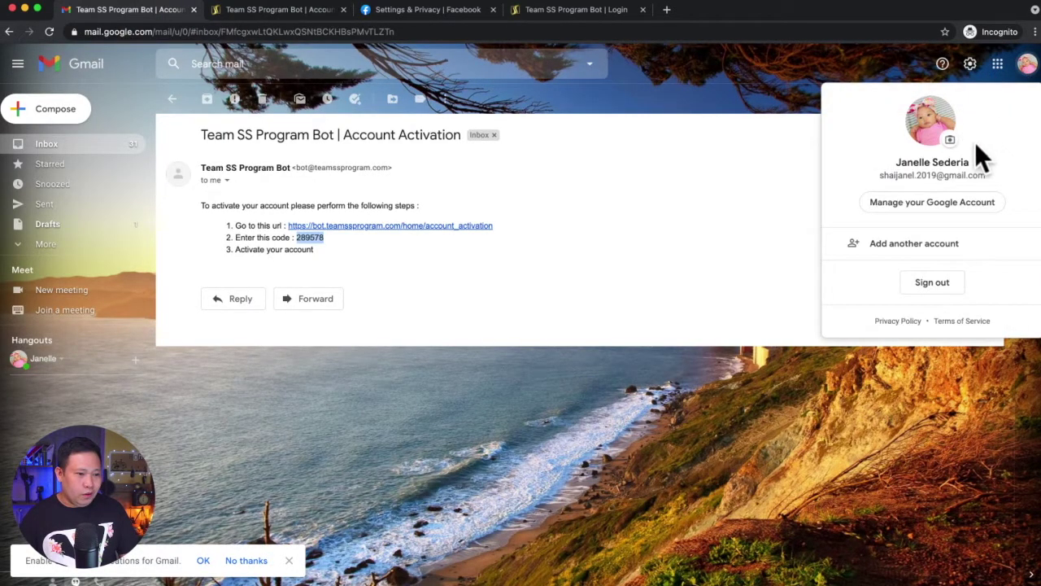
left_click_drag(985, 174, 876, 179)
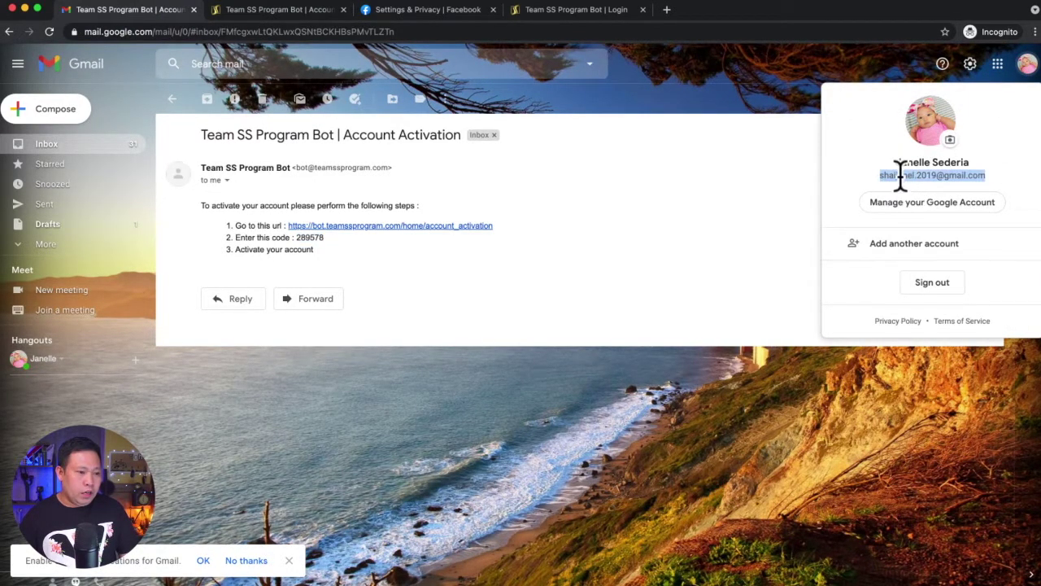
right_click(899, 173)
left_click(866, 206)
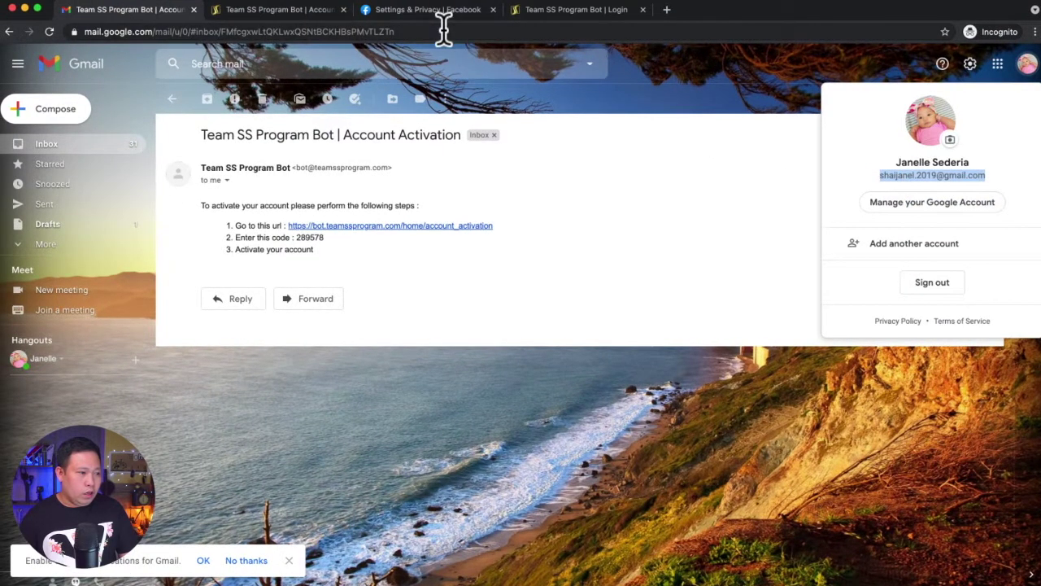
Paste the e-mail into the Email field, activate the account, and go to the login page
left_click(278, 11)
left_click(402, 266)
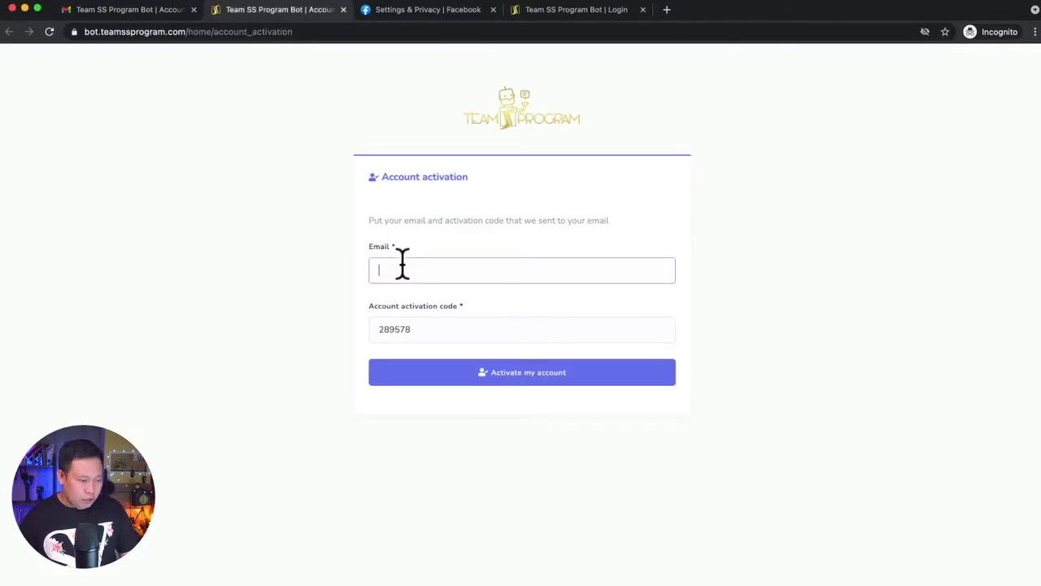
key("super+v")
left_click(512, 378)
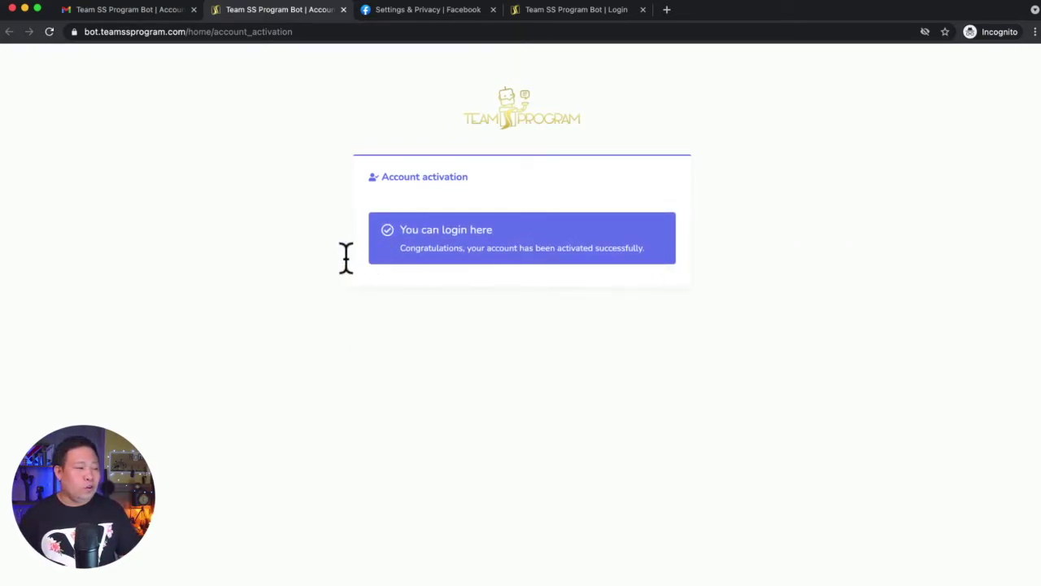
left_click(433, 235)
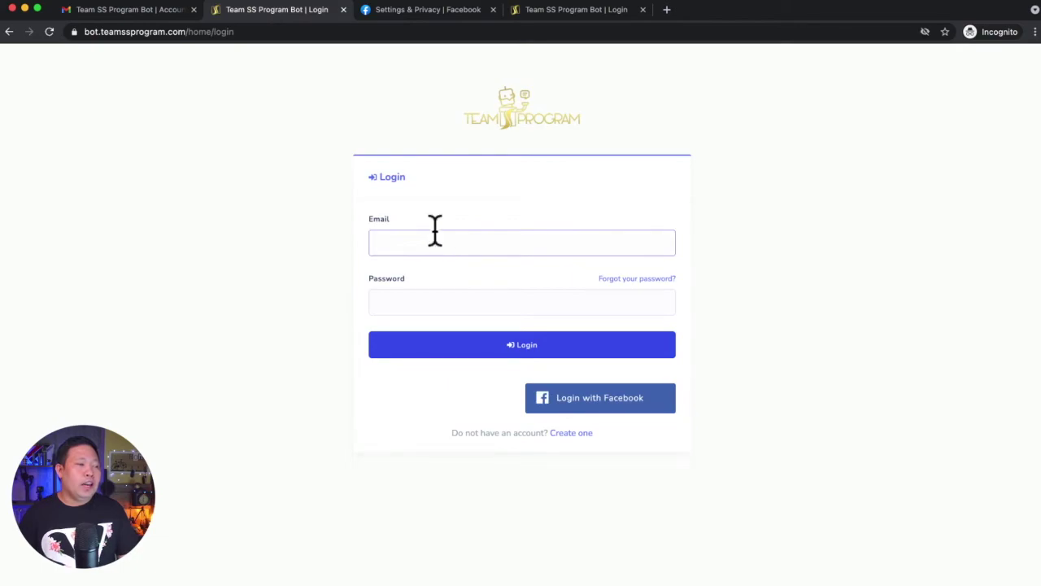
Log in with the pasted account e-mail and password, retyping the mistyped password
left_click(404, 237)
key("super+v")
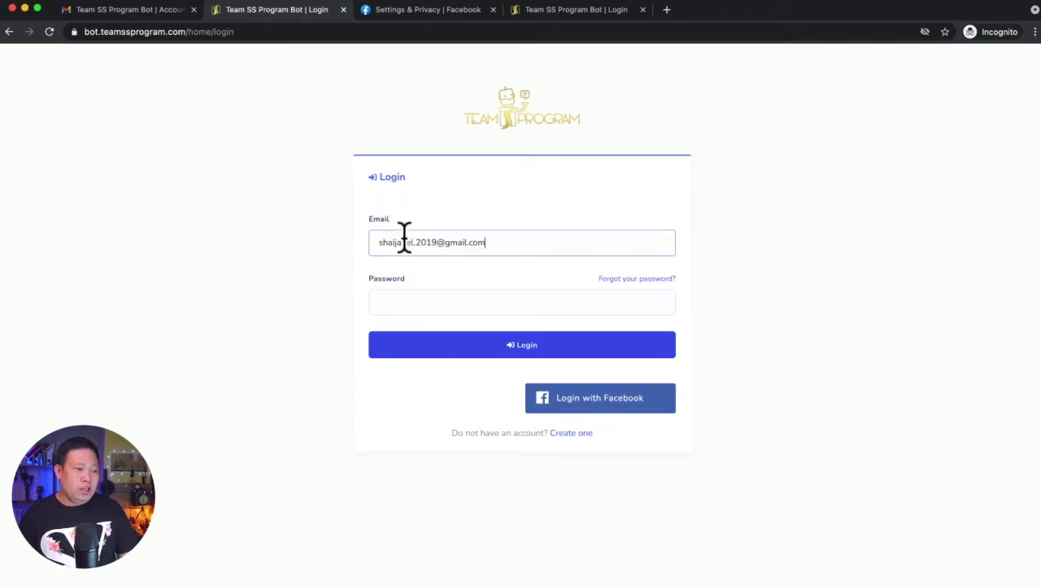
left_click(378, 242)
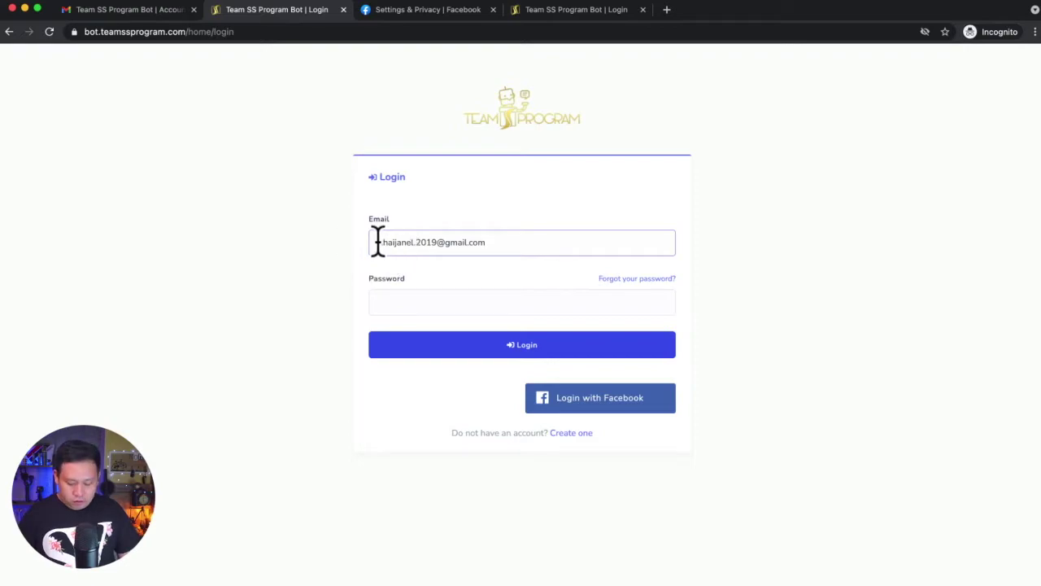
left_click(389, 302)
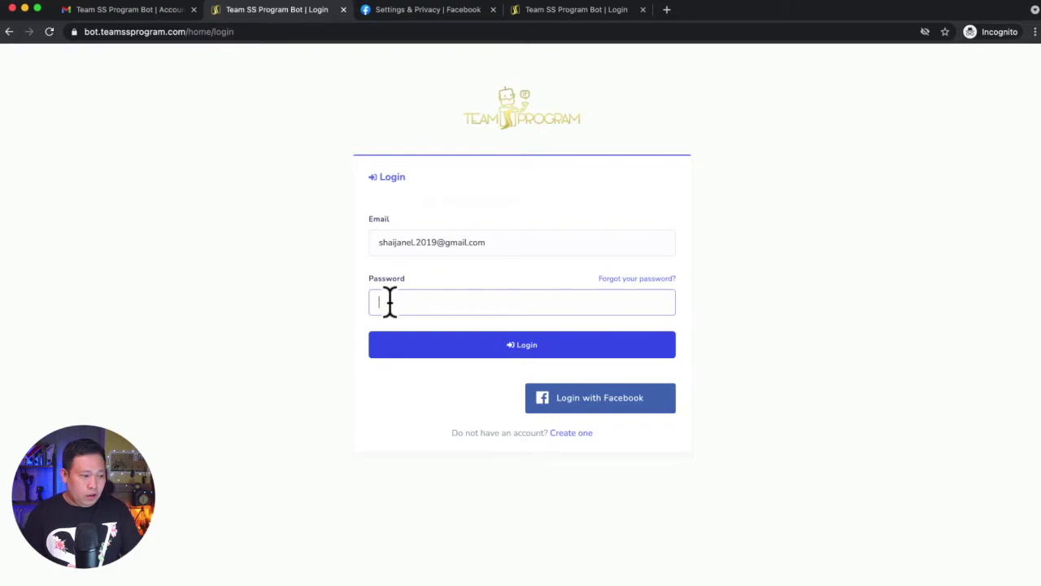
type("••••••••")
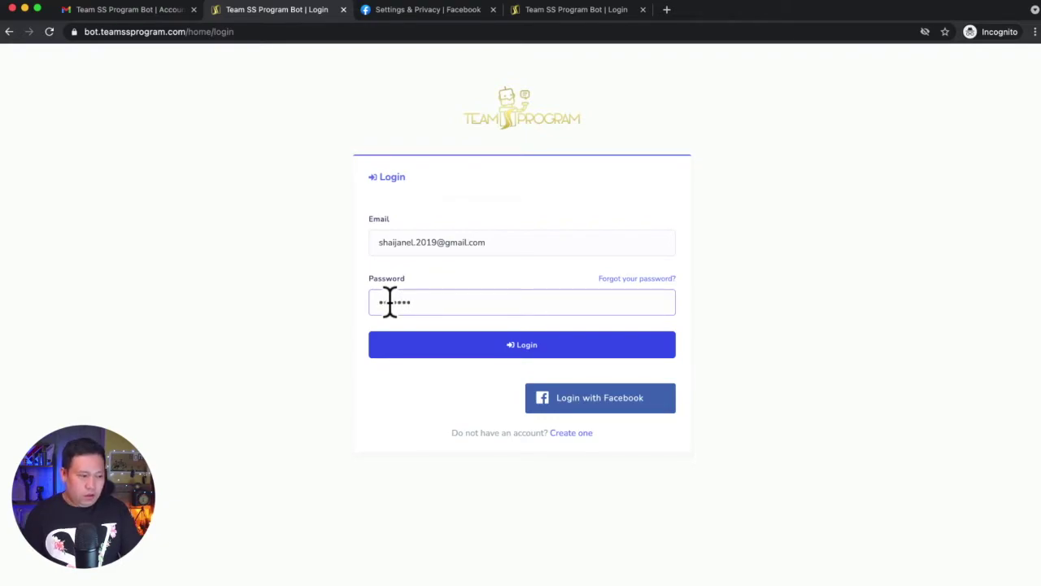
key("BackSpace")
key("BackSpace")
key("BackSpace")
key("BackSpace")
key("BackSpace")
key("BackSpace")
type("•••••••••")
key("Return")
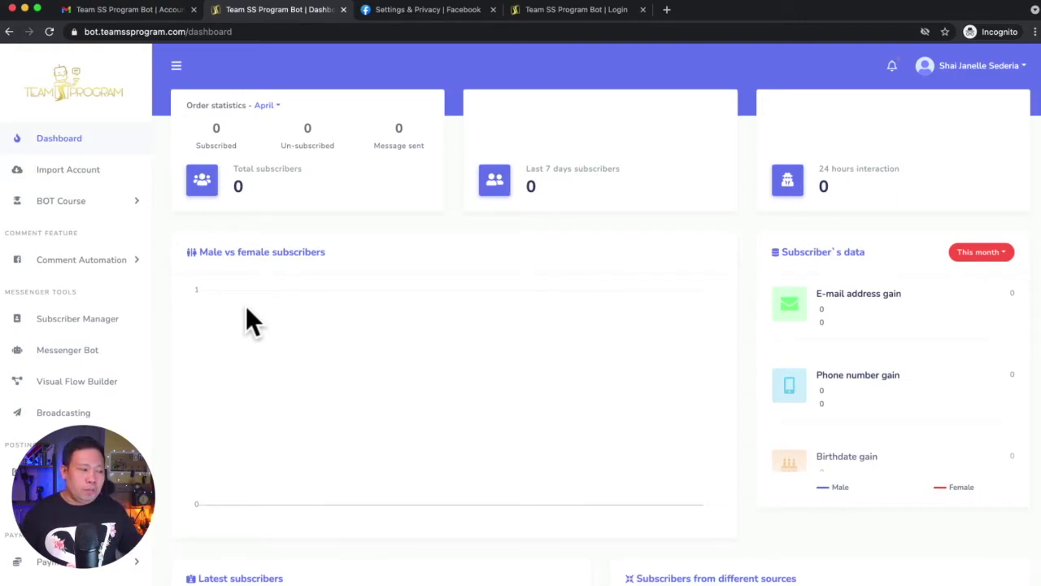
Compare the LITE and PLUS feature lists, then select the PRO package at Php588
scroll(113, 414, "down", 2)
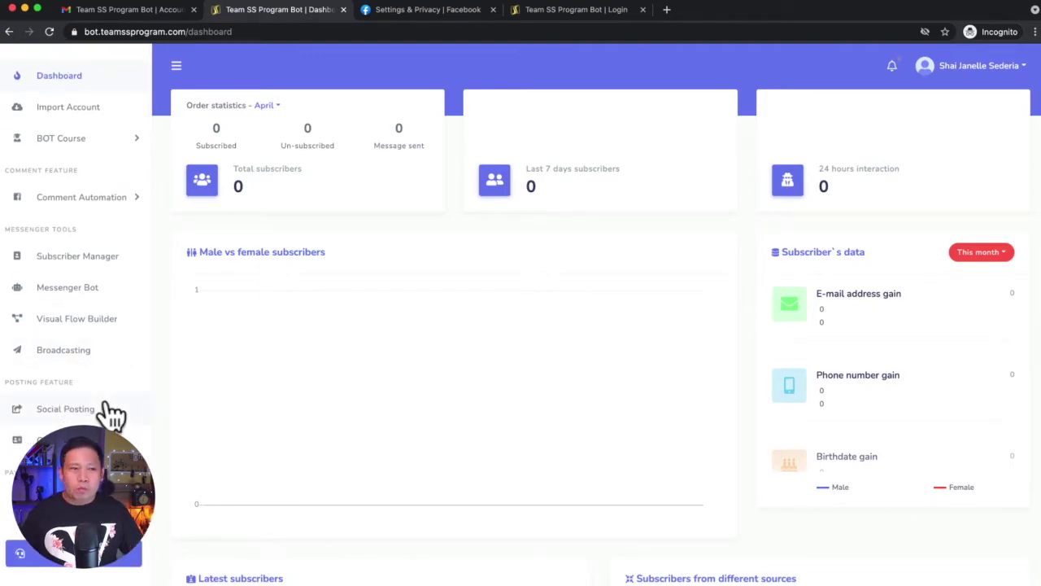
scroll(127, 328, "up", 2)
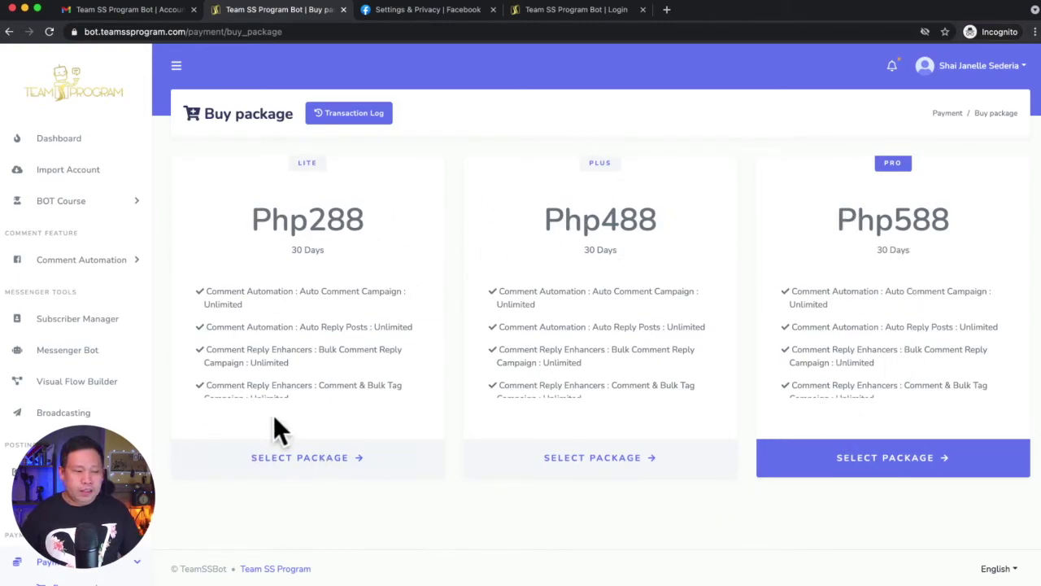
scroll(344, 309, "down", 5)
scroll(345, 313, "down", 10)
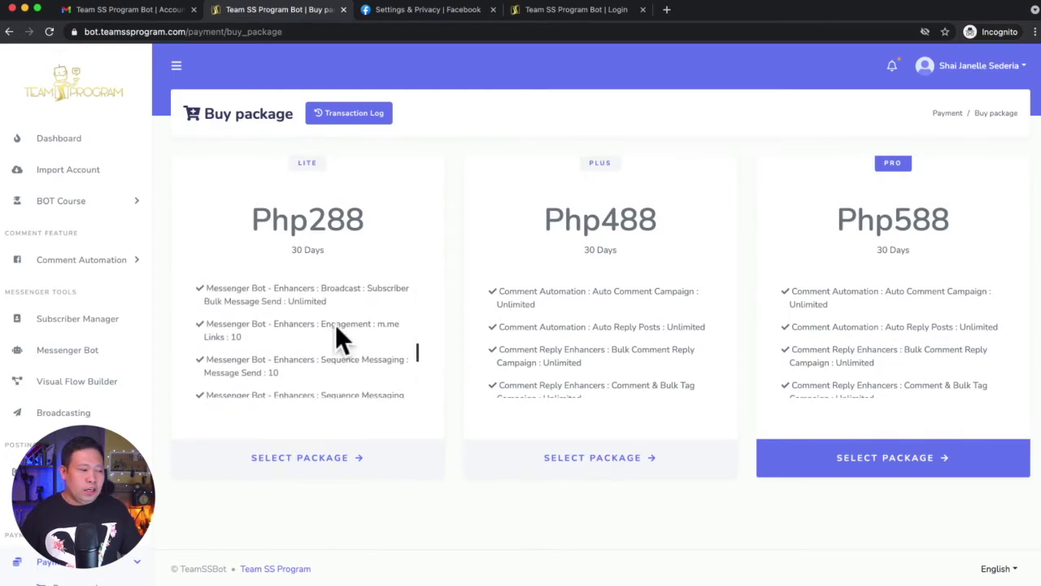
scroll(324, 340, "up", 15)
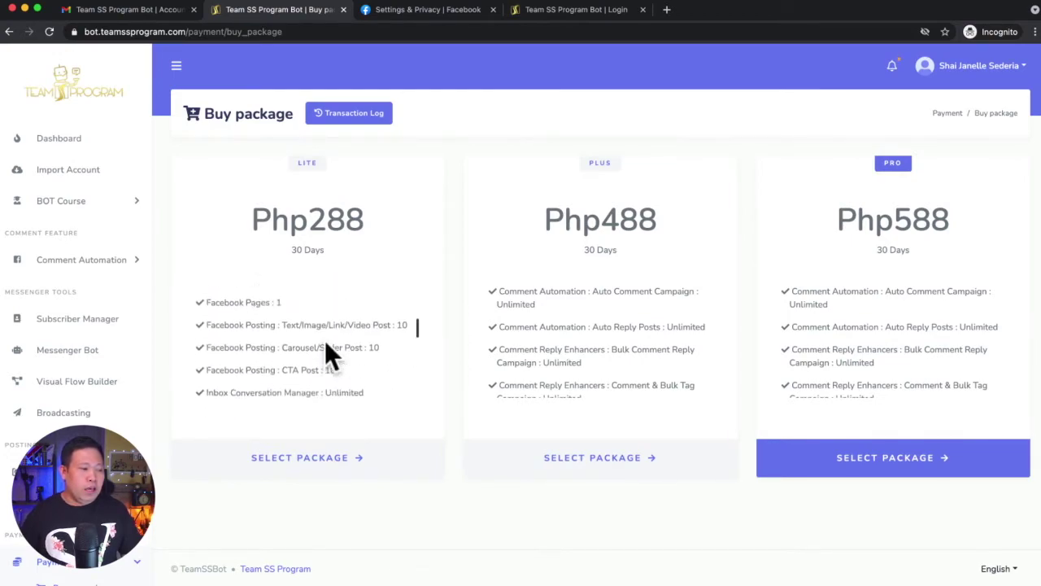
scroll(583, 358, "down", 5)
scroll(584, 358, "down", 3)
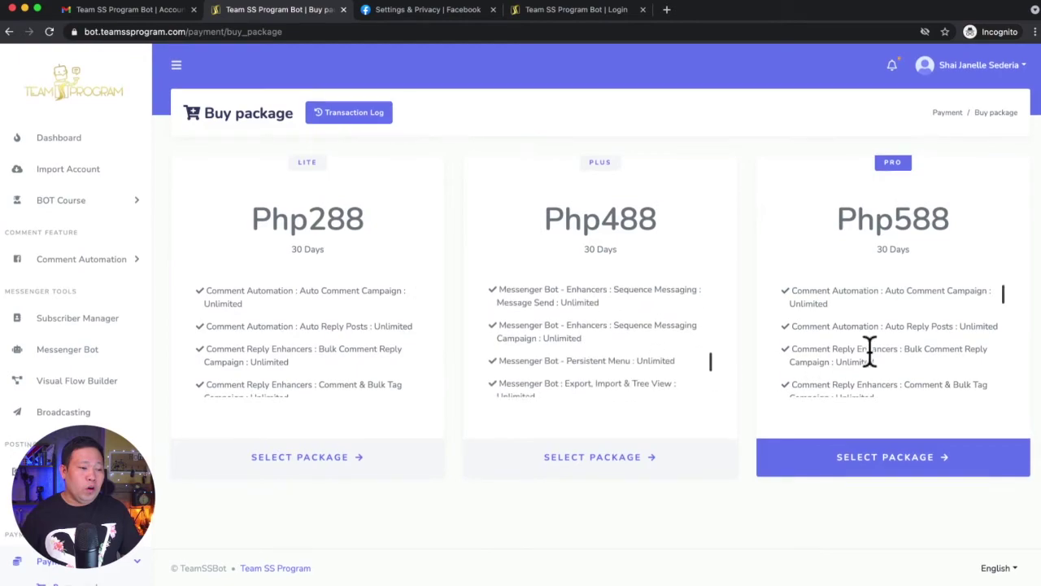
scroll(656, 365, "up", 10)
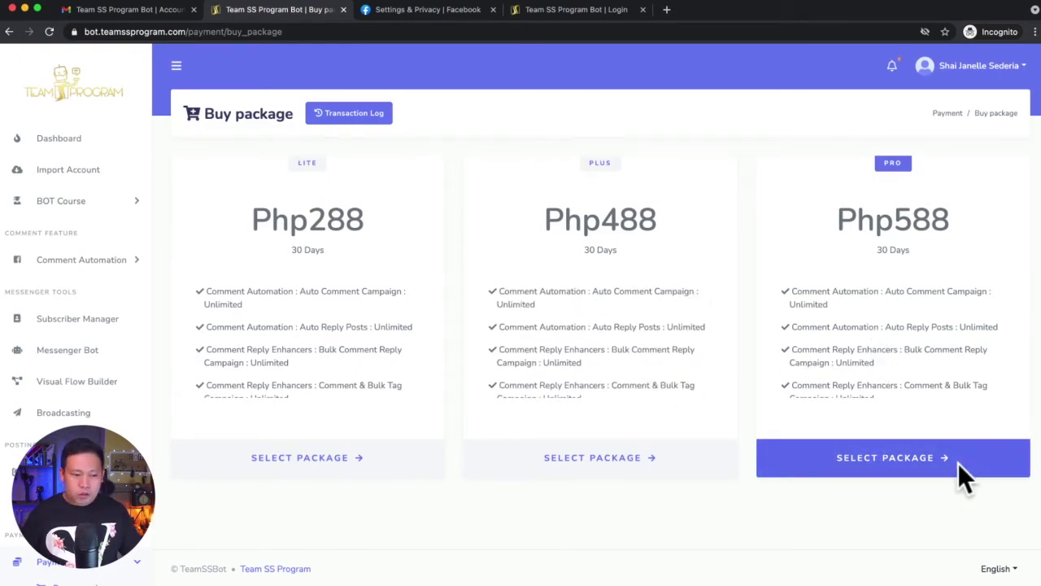
left_click(895, 472)
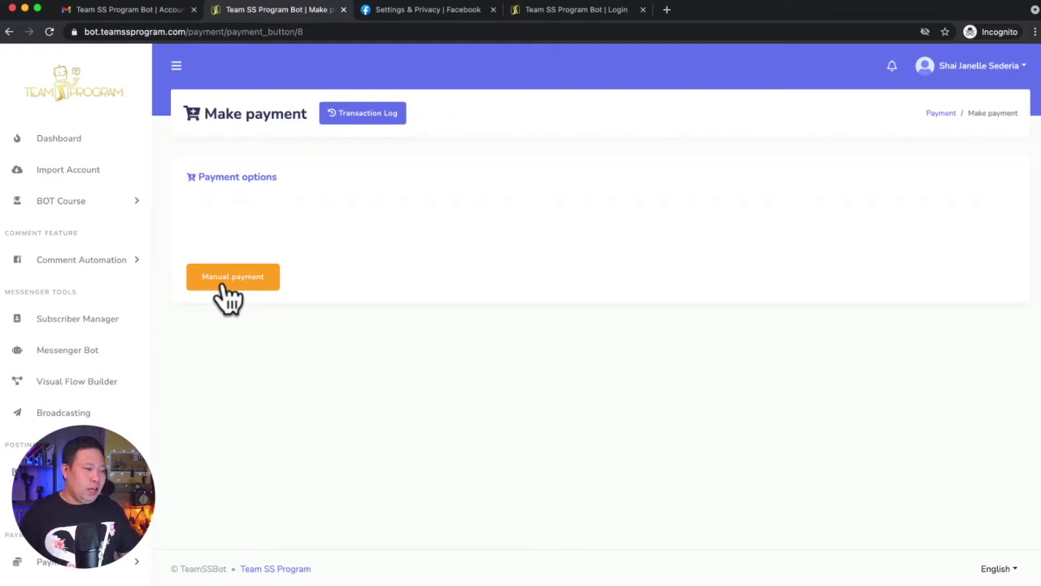
Choose Manual payment and scroll past the bank and e-wallet QR codes to the Paid amount and Attachment fields
left_click(229, 285)
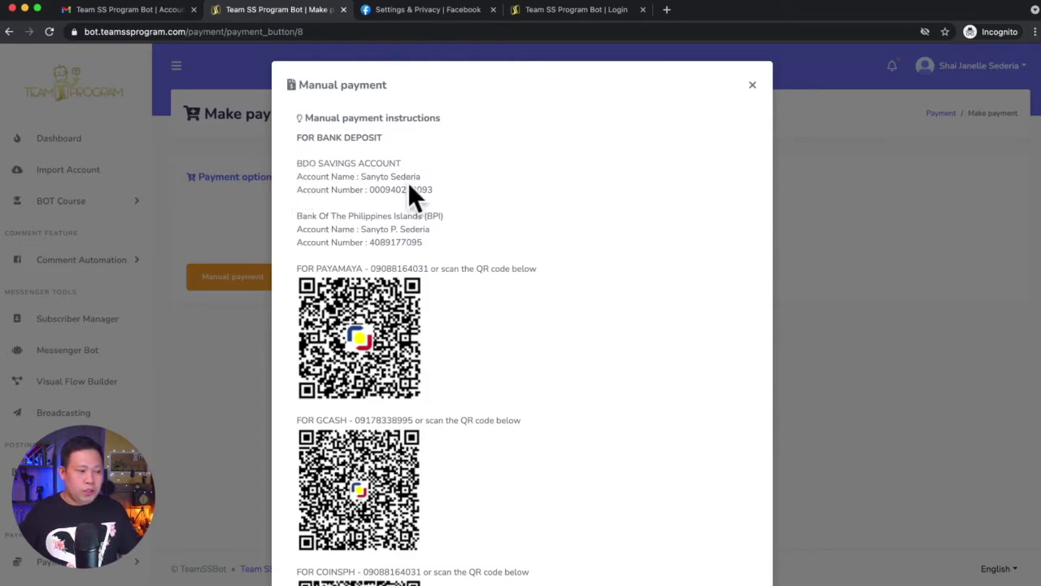
scroll(350, 213, "down", 1)
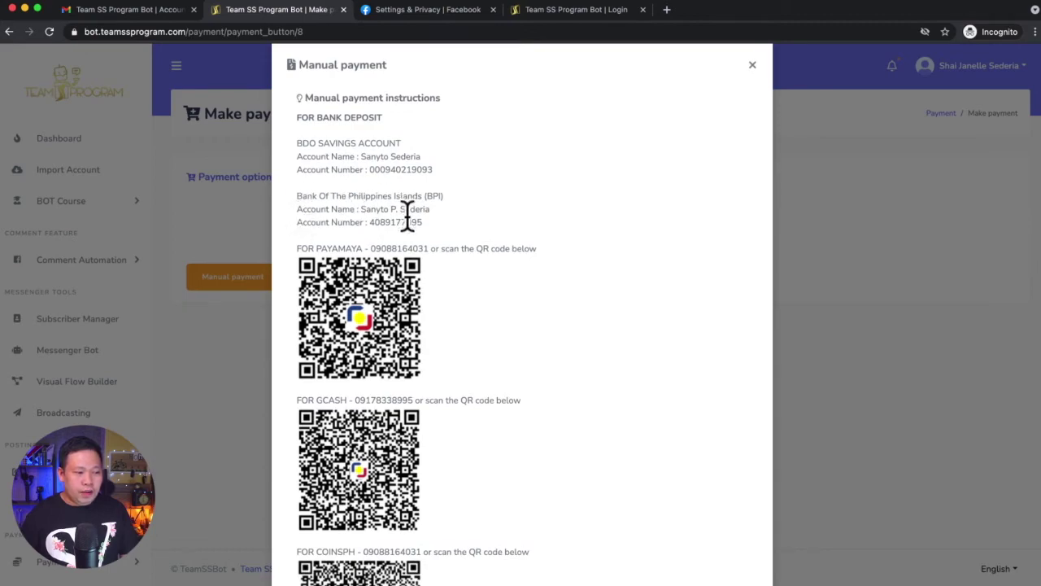
left_click_drag(434, 213, 346, 174)
left_click(439, 228)
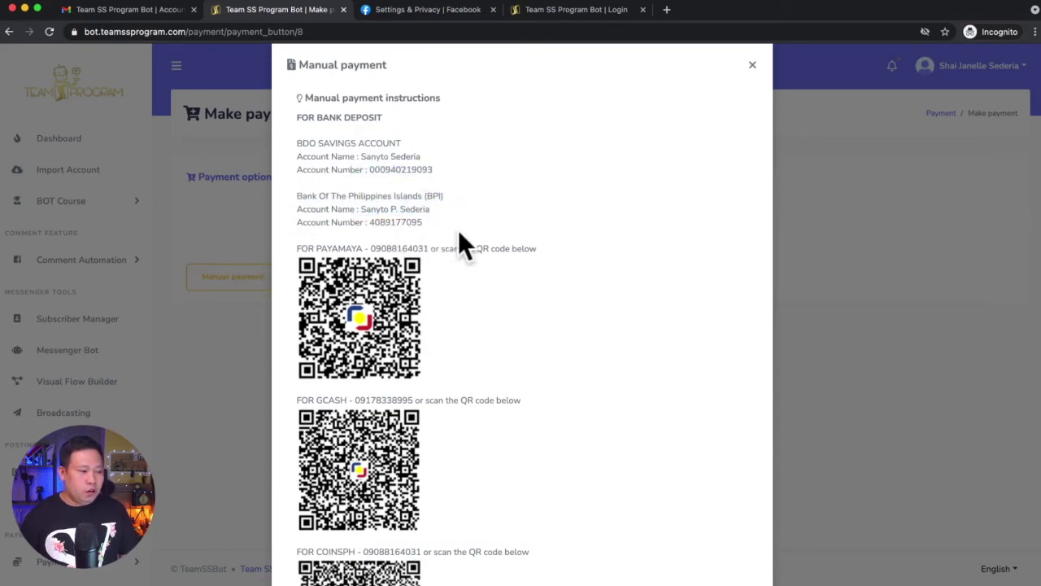
scroll(468, 232, "down", 3)
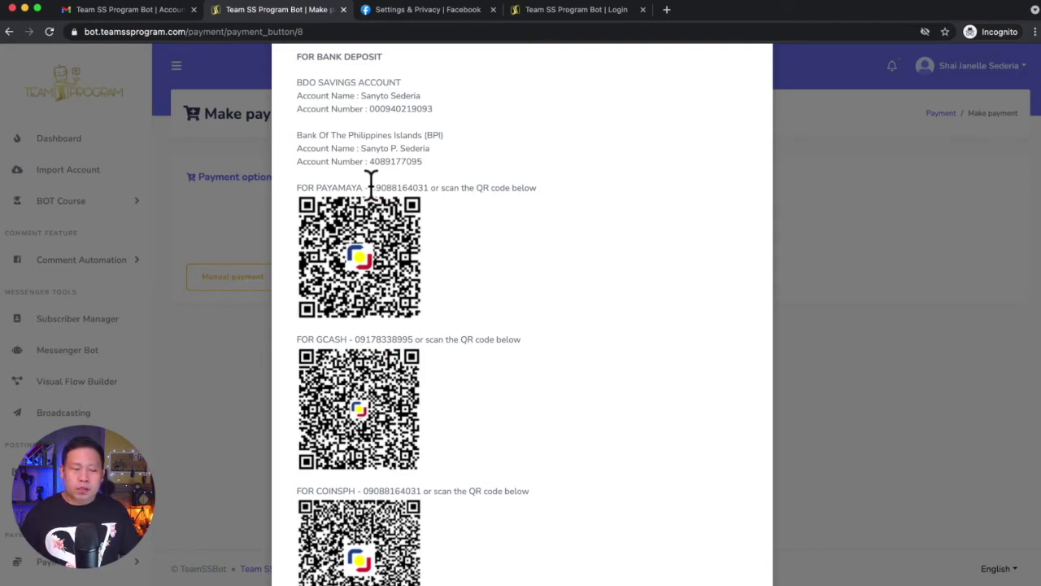
scroll(426, 224, "down", 2)
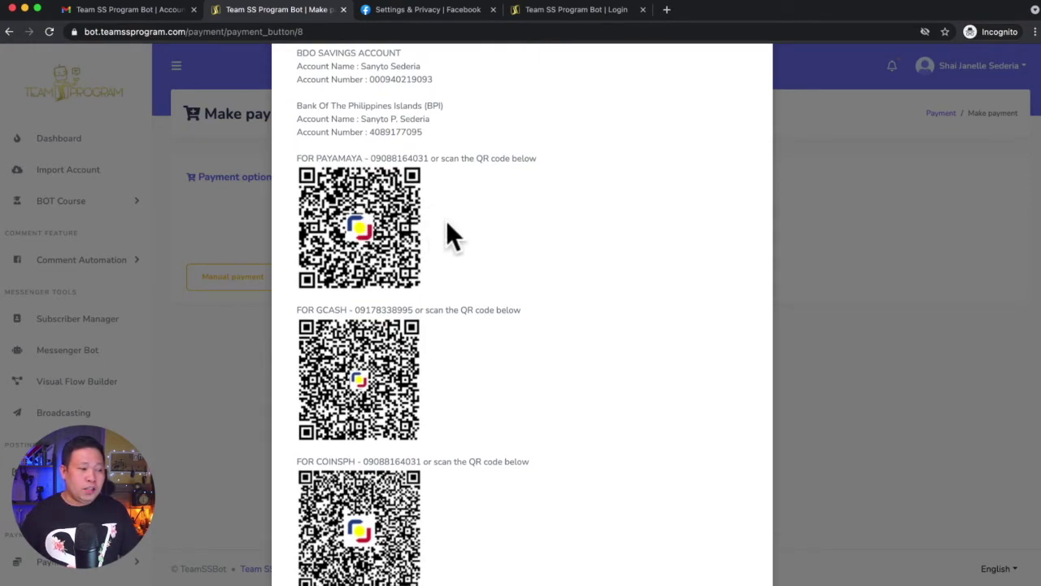
scroll(449, 236, "down", 2)
scroll(453, 238, "down", 3)
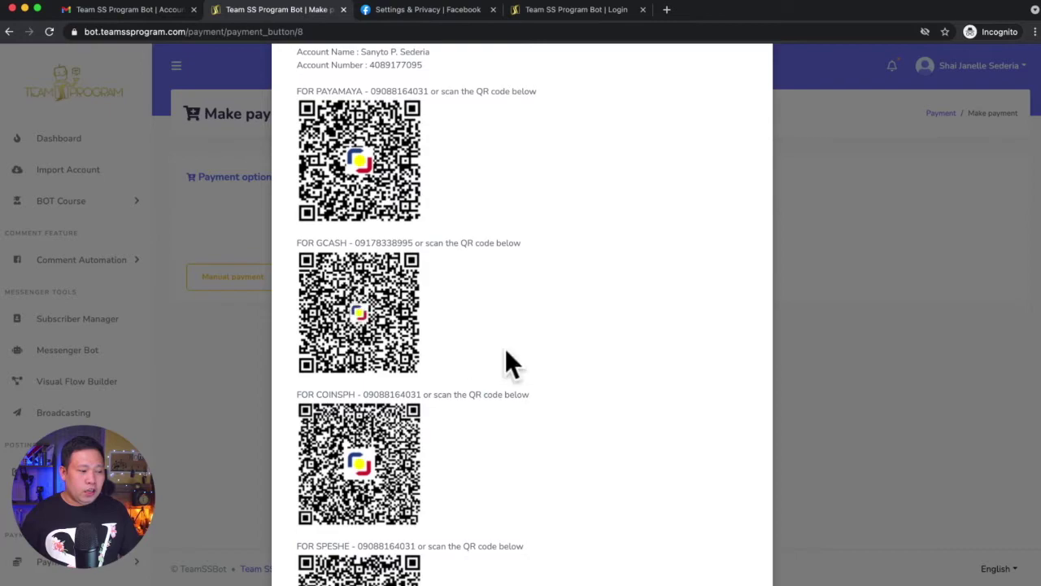
scroll(507, 360, "down", 2)
scroll(505, 358, "down", 5)
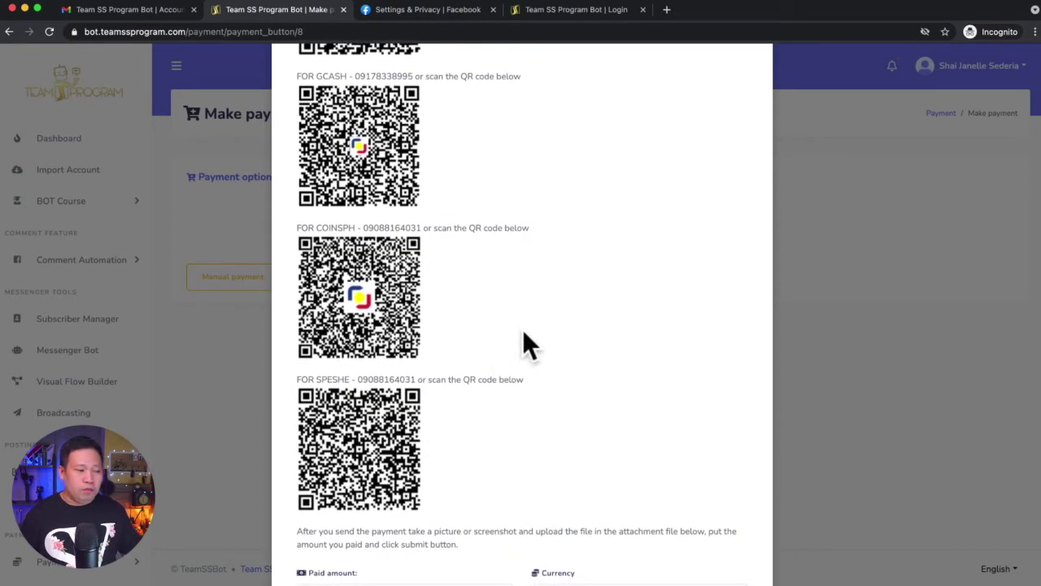
scroll(524, 337, "down", 2)
scroll(523, 337, "up", 10)
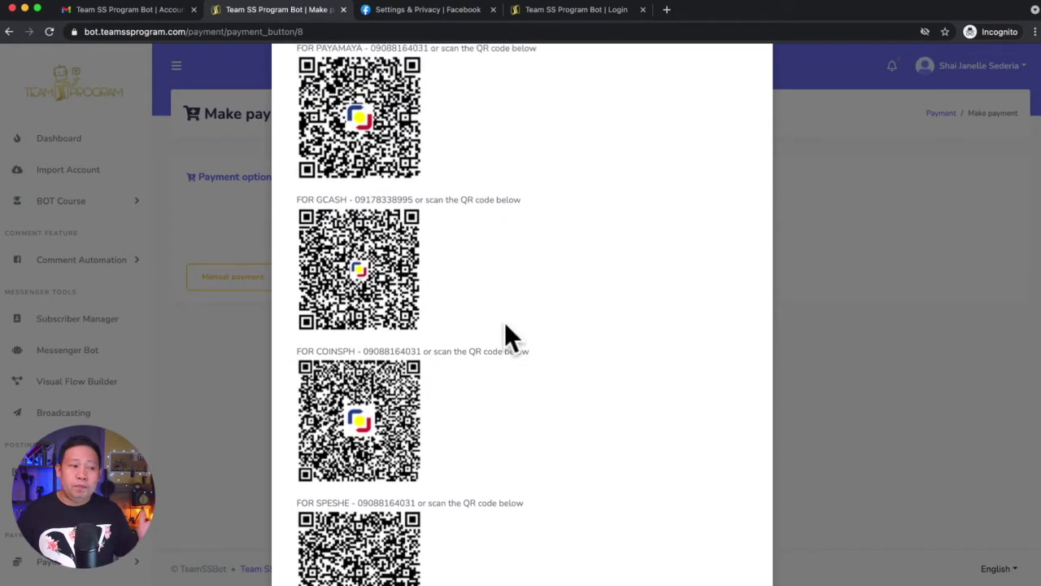
scroll(508, 320, "up", 1)
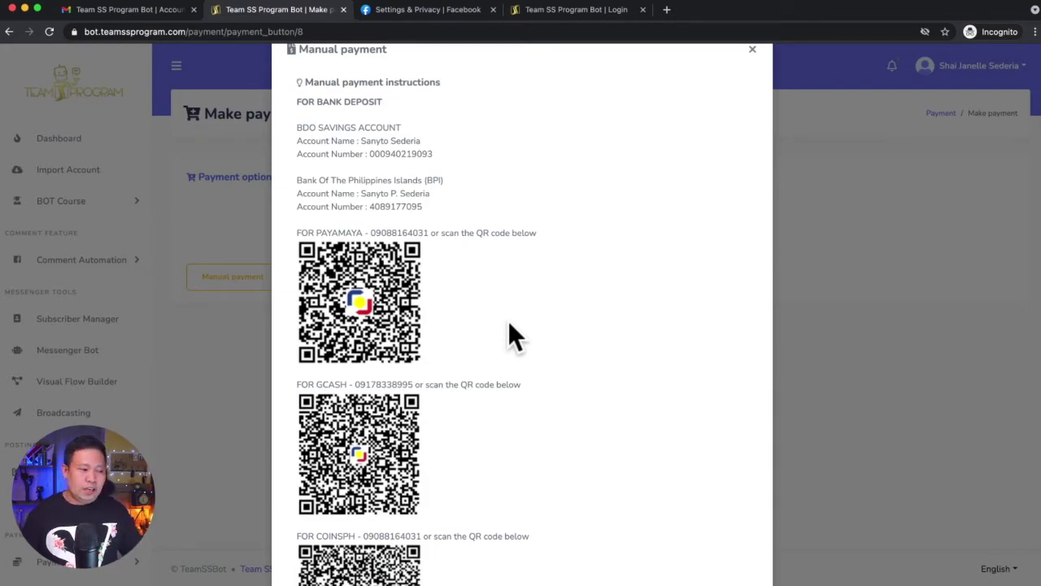
scroll(510, 326, "down", 5)
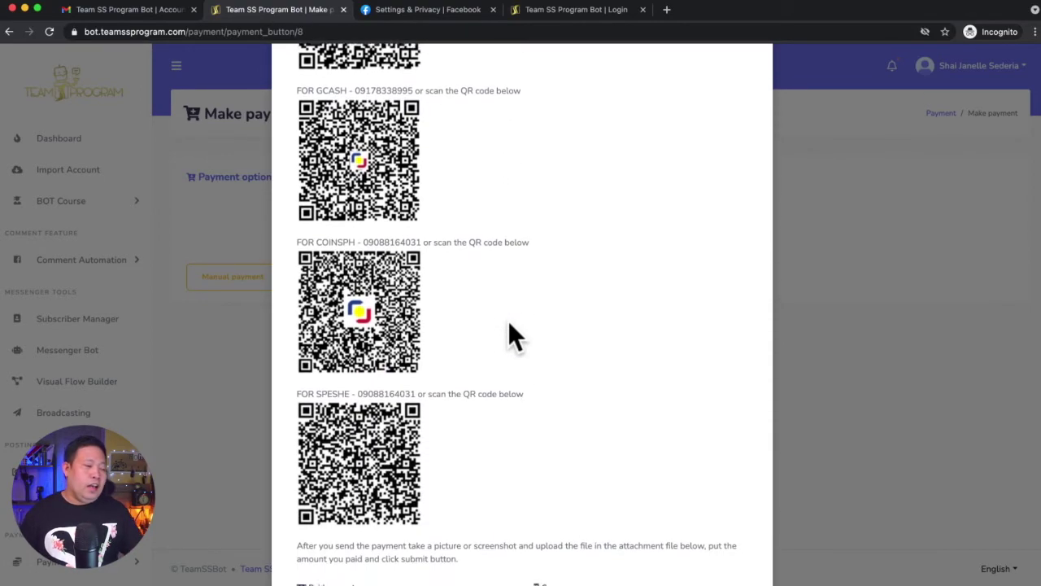
scroll(510, 325, "down", 2)
scroll(510, 326, "down", 5)
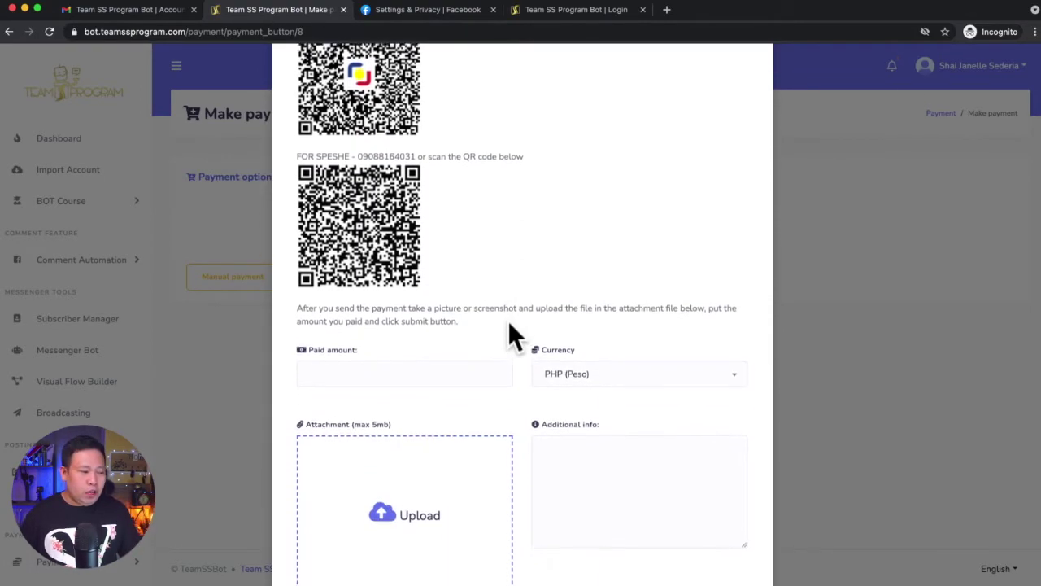
Enter 588 in the Paid amount field
left_click(367, 265)
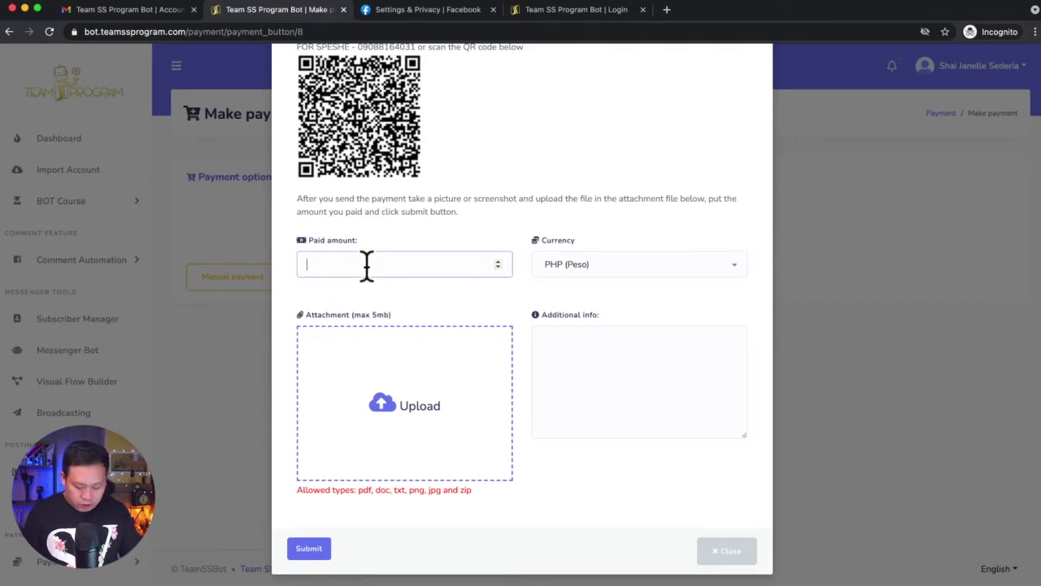
type("5")
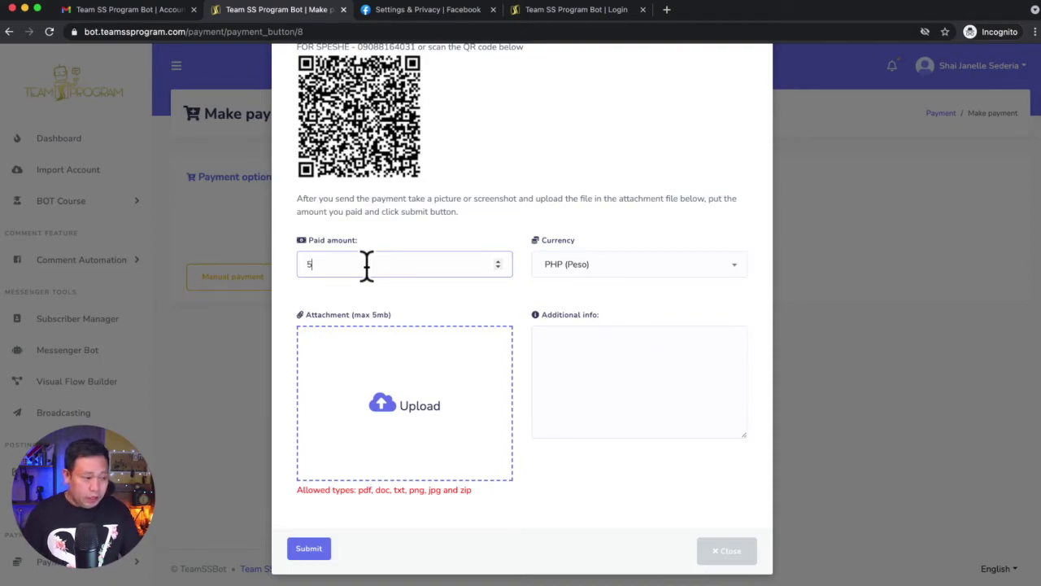
type("88")
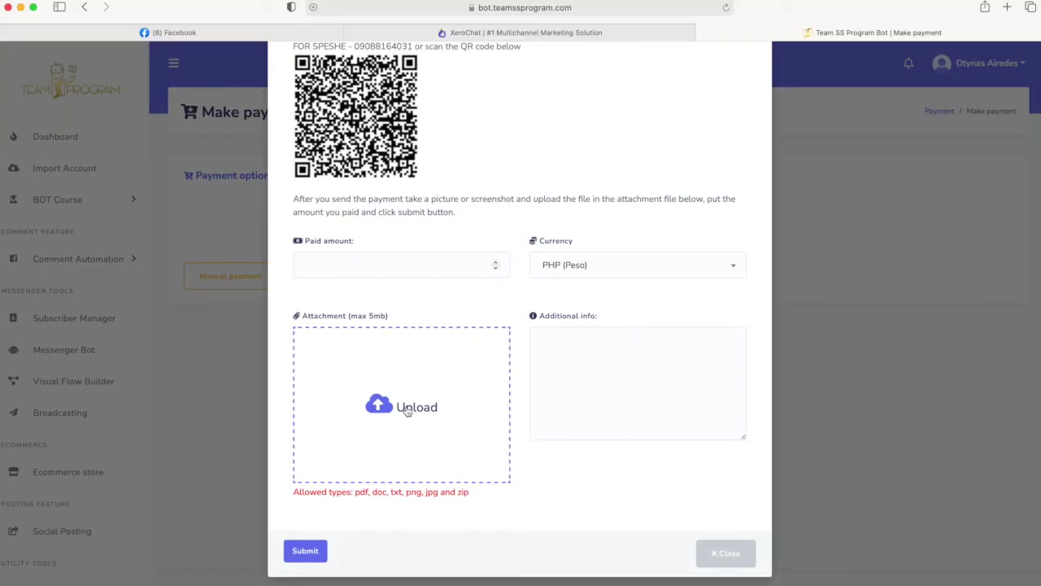
Upload the payment receipt screenshot from the Desktop as the attachment
left_click(407, 404)
scroll(583, 274, "down", 2)
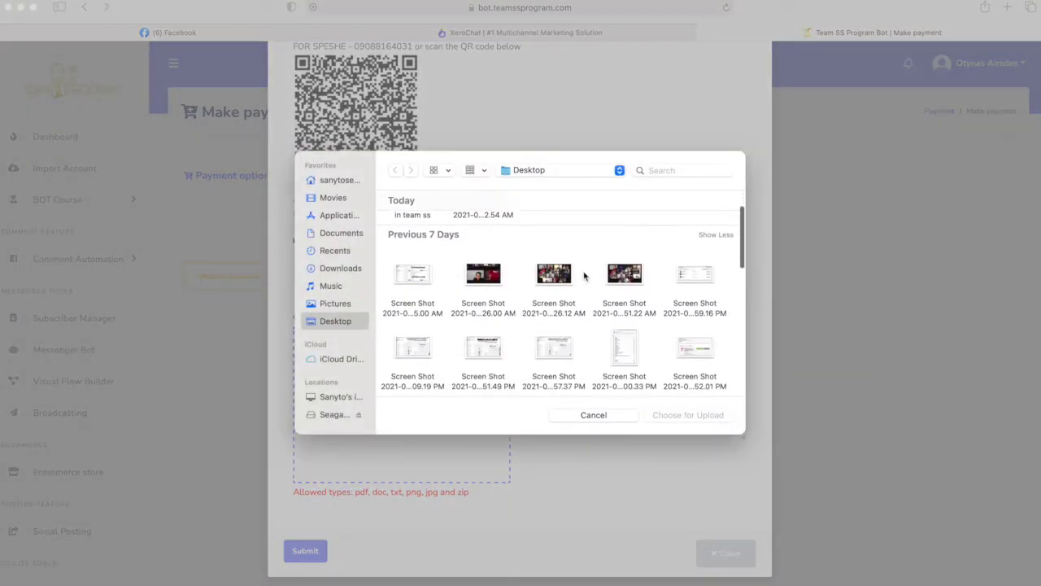
scroll(533, 358, "down", 2)
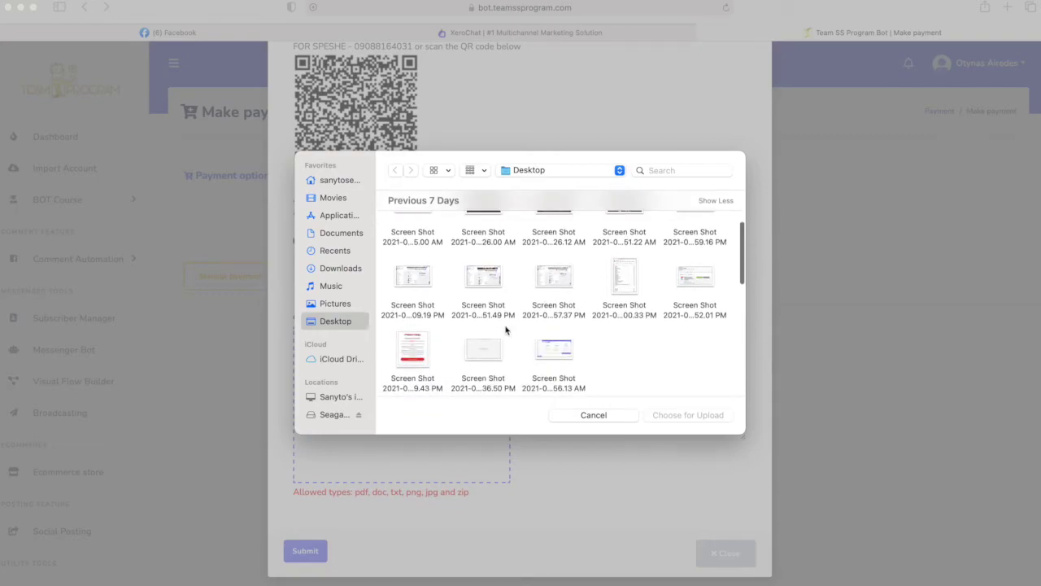
left_click(419, 345)
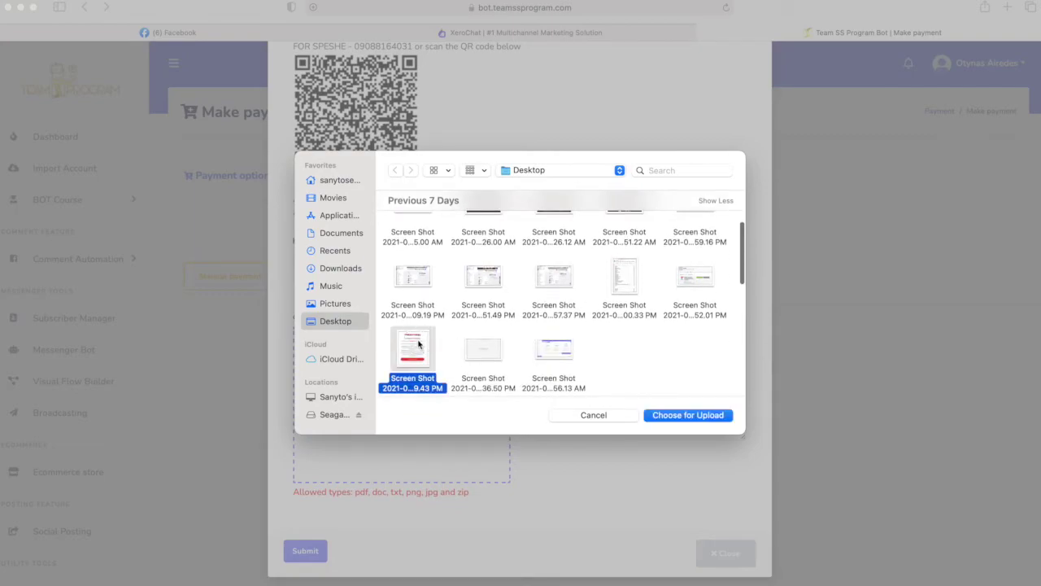
left_click(687, 416)
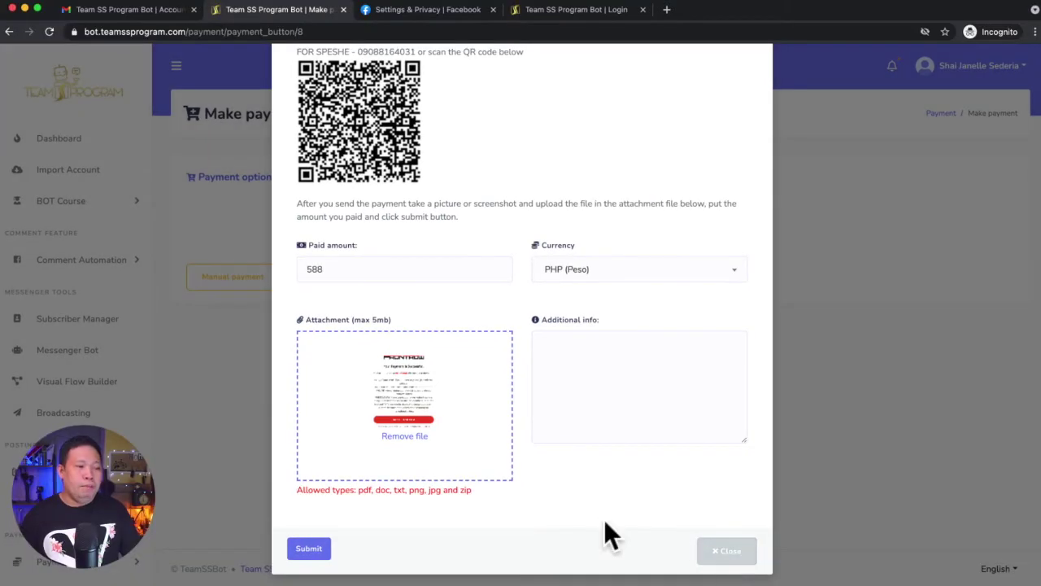
Submit the manual payment for review and acknowledge the Success message
left_click(561, 354)
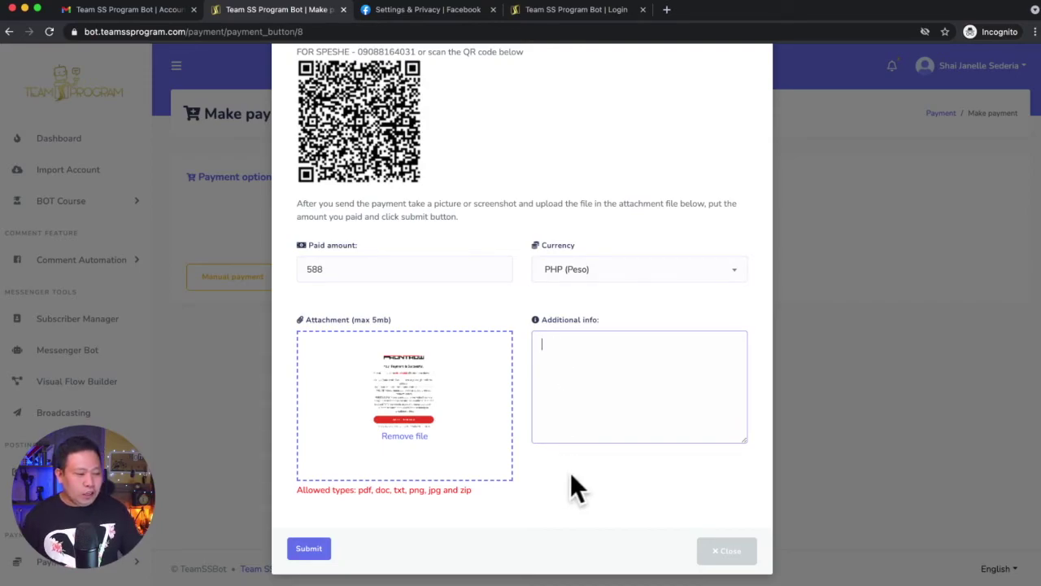
left_click(310, 550)
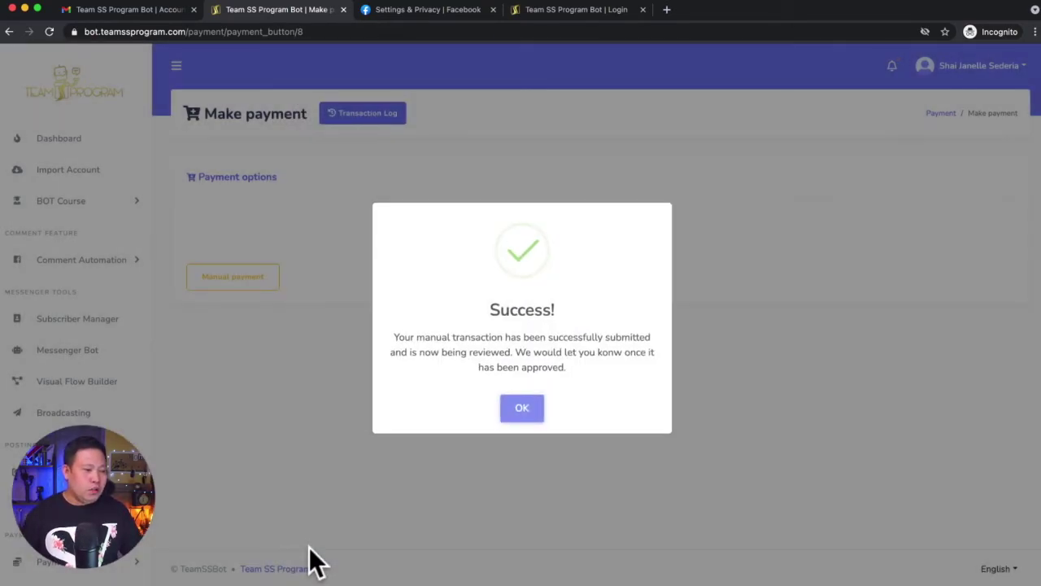
left_click(520, 413)
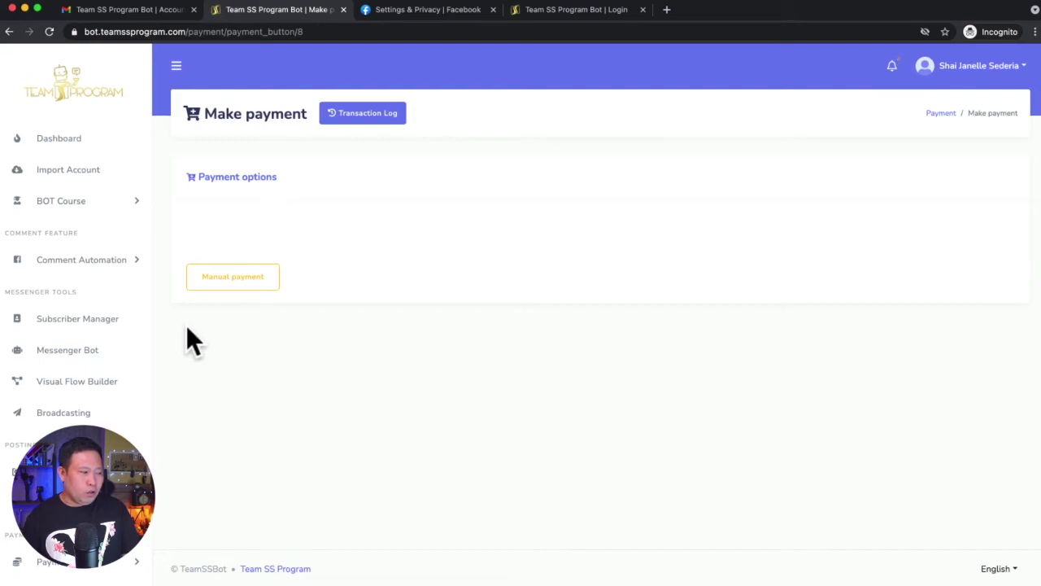
Check on the Profile page that the package is still Trial, then log out
left_click(1022, 69)
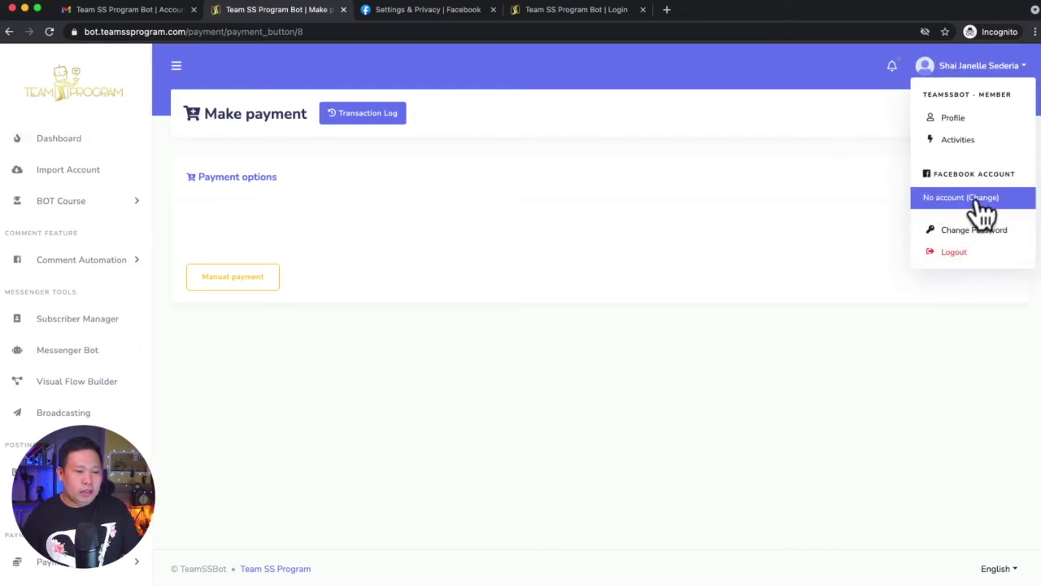
left_click(952, 122)
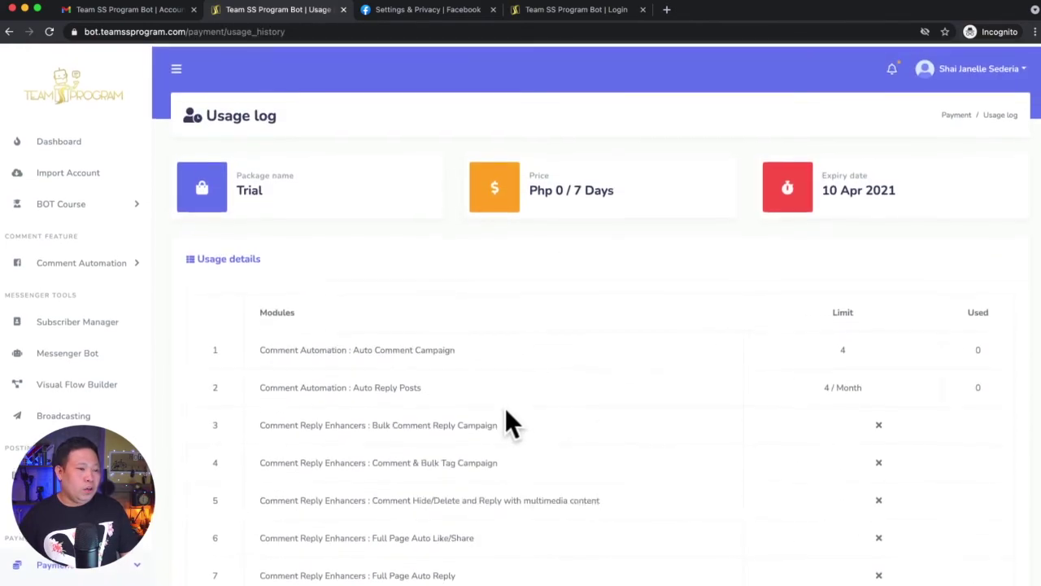
scroll(505, 423, "down", 1)
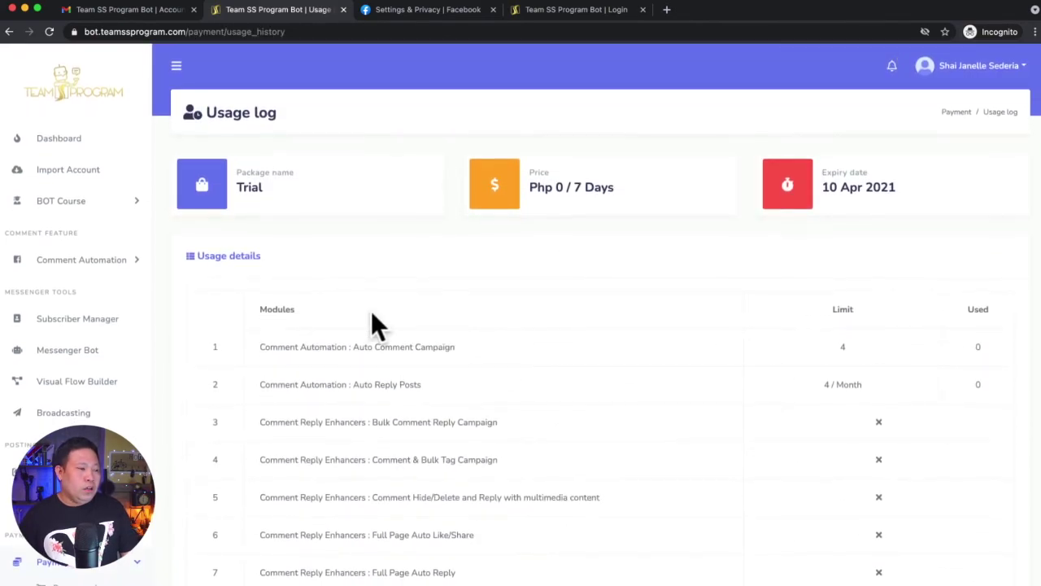
left_click(1023, 69)
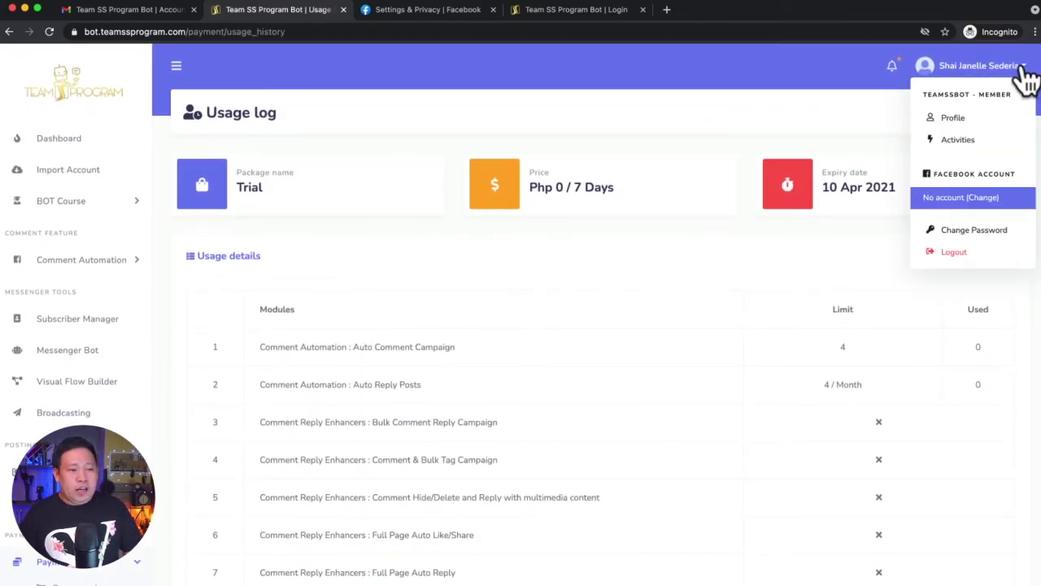
left_click(944, 254)
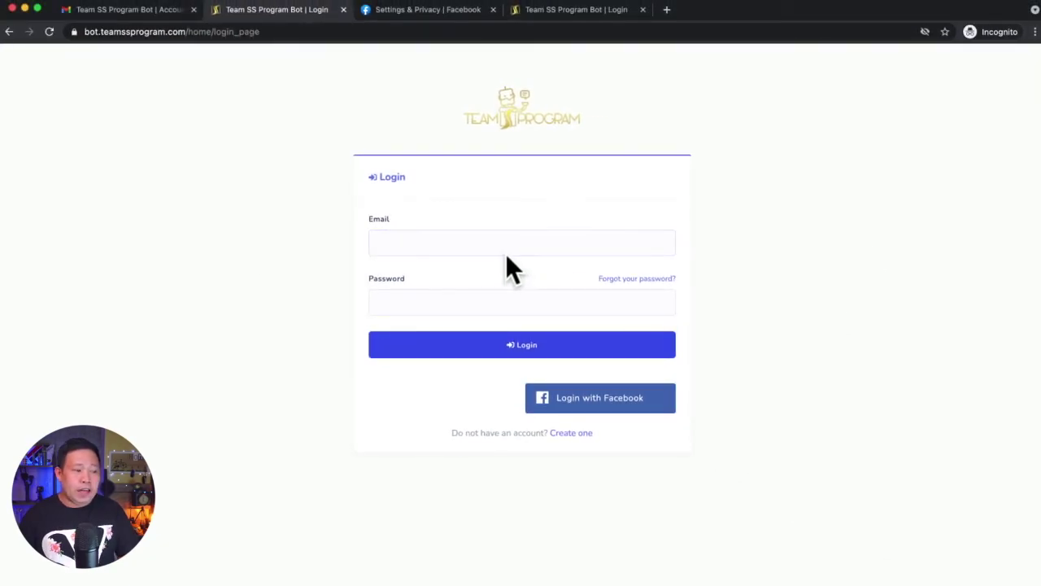
Copy the account e-mail from Gmail and paste it over the autofilled login Email field
left_click(128, 11)
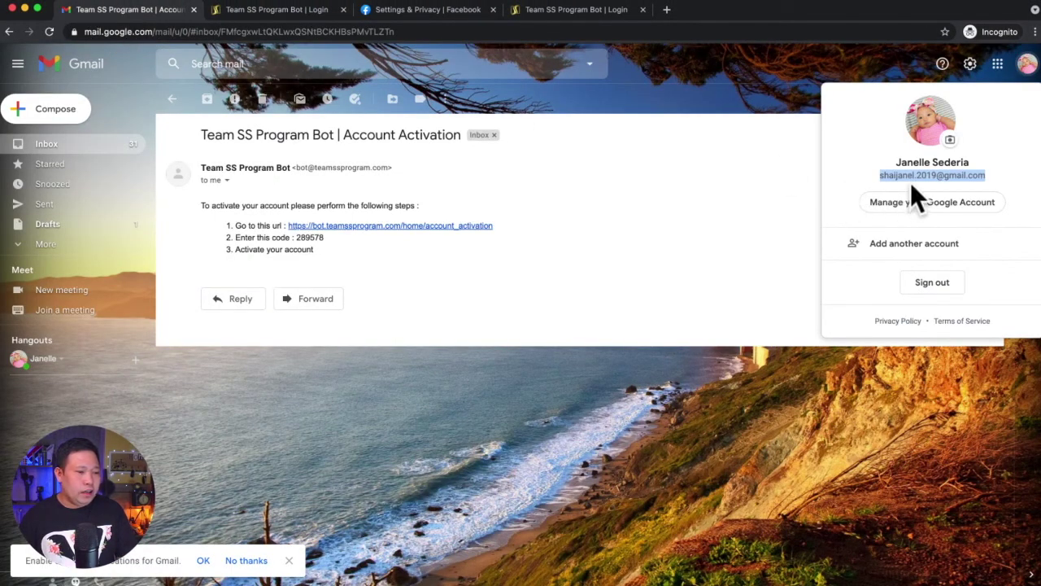
right_click(918, 180)
left_click(869, 209)
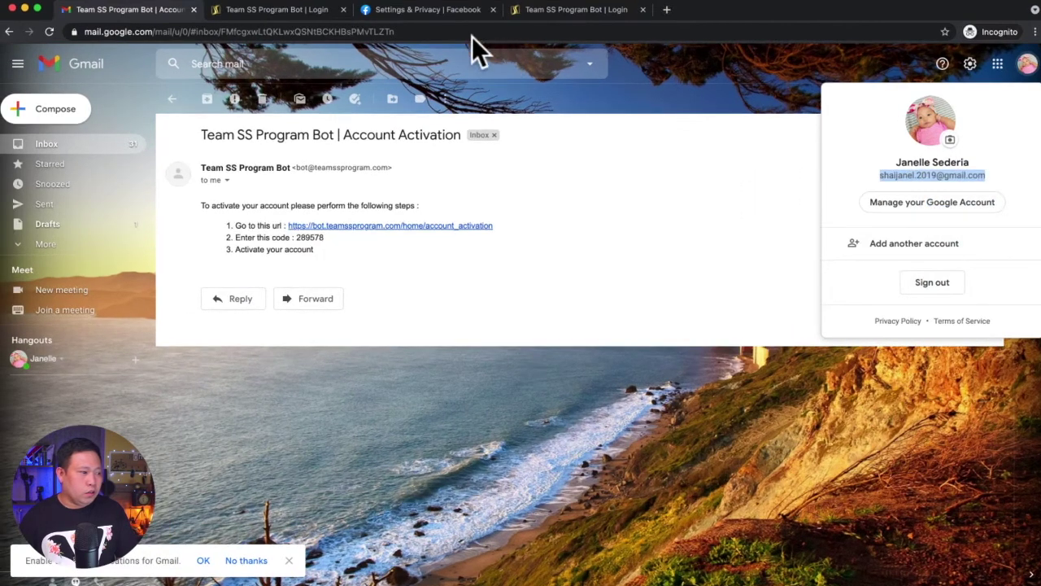
left_click(316, 11)
left_click(448, 244)
left_click(439, 275)
left_click(493, 235)
key("super+a")
key("BackSpace")
key("super+v")
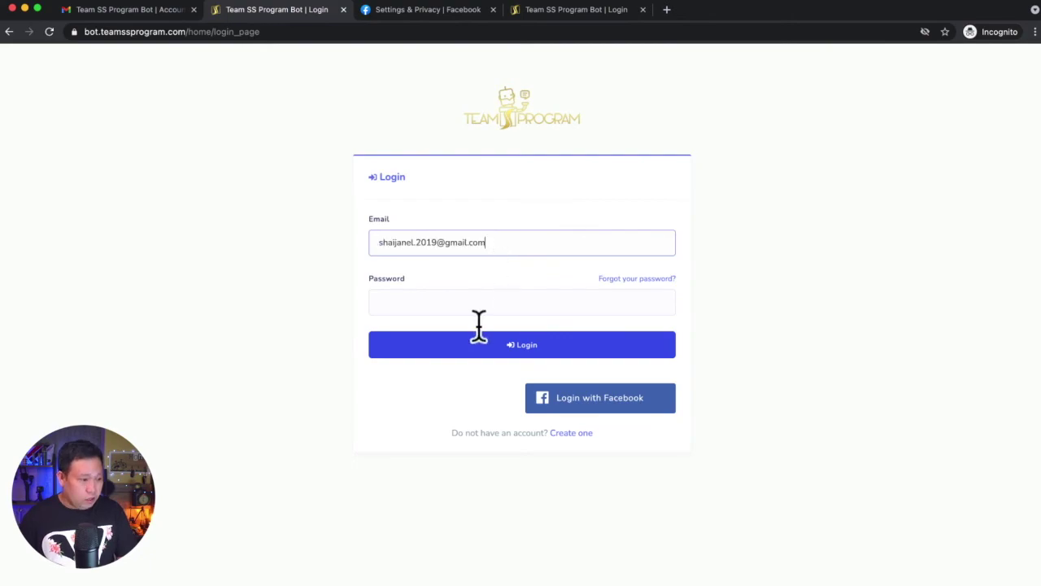
Enter the account password and sign in to reach the dashboard
left_click(445, 301)
type("********")
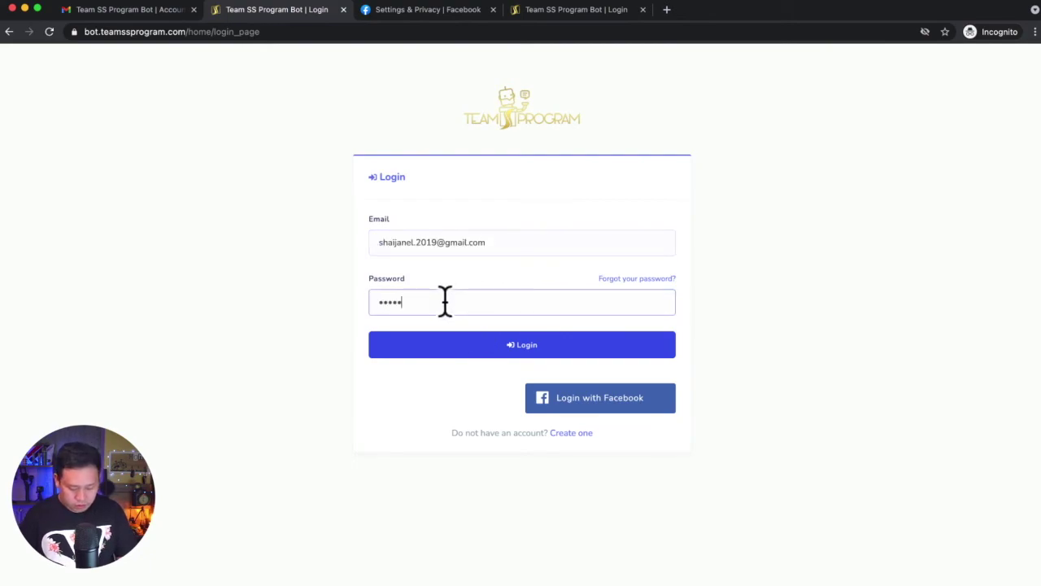
key("Return")
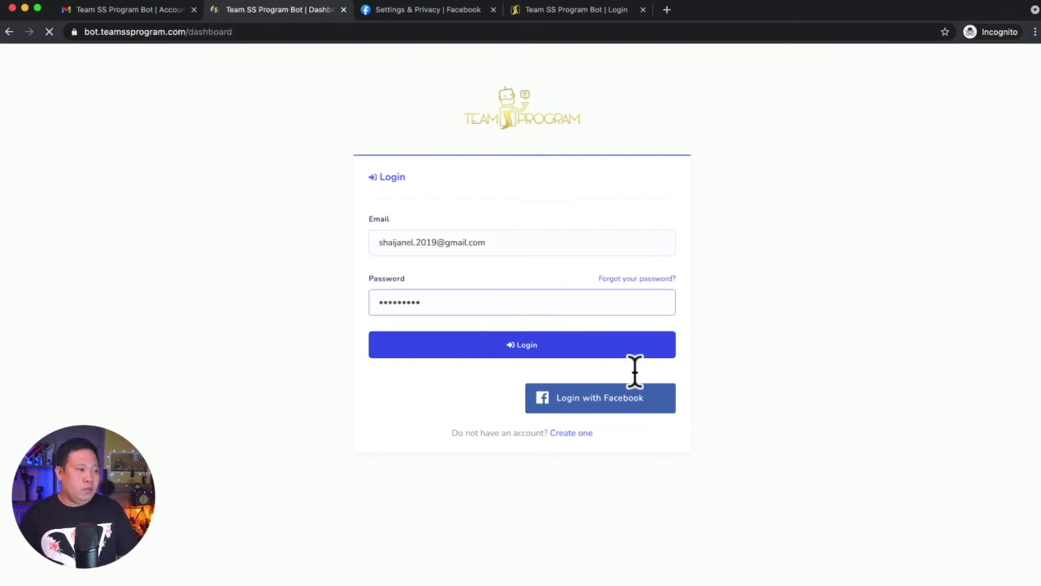
left_click(1021, 65)
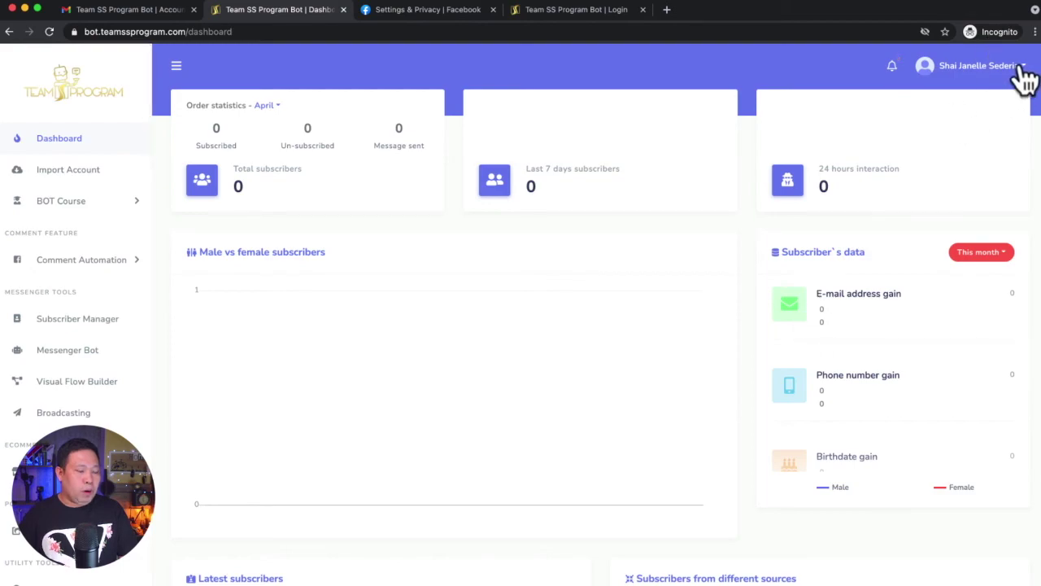
left_click(972, 124)
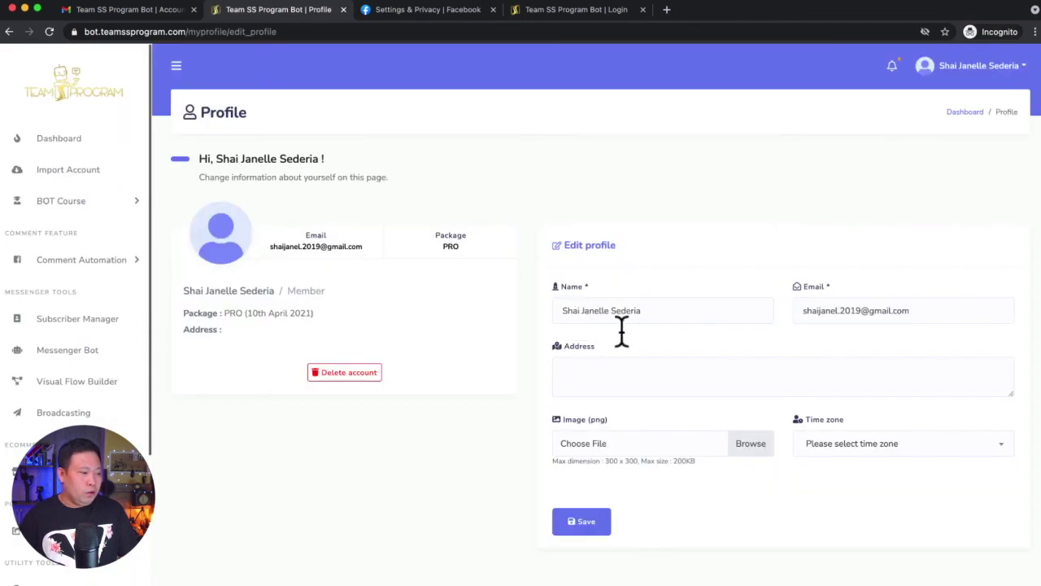
left_click(446, 244)
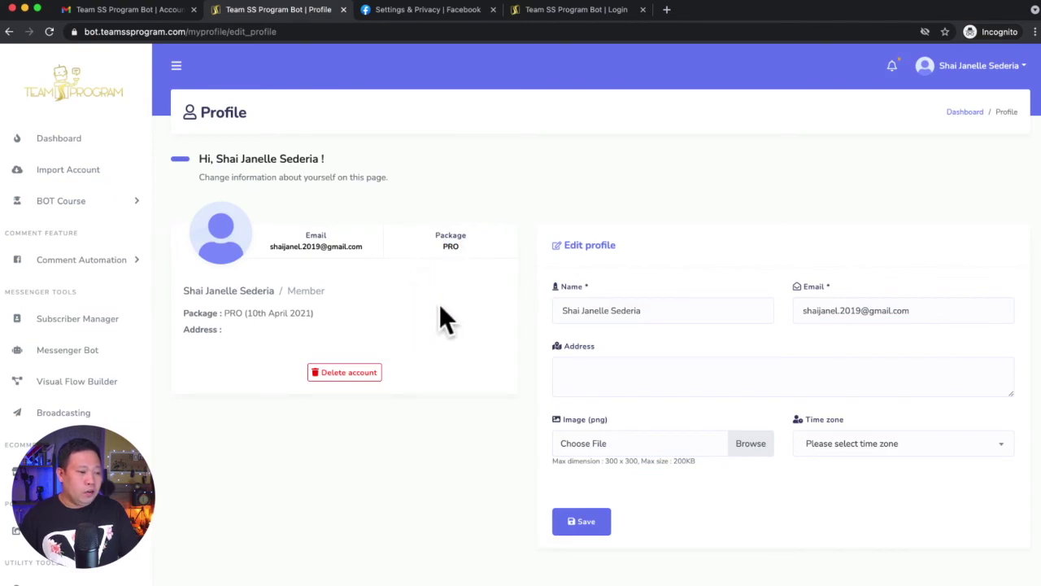
left_click(75, 141)
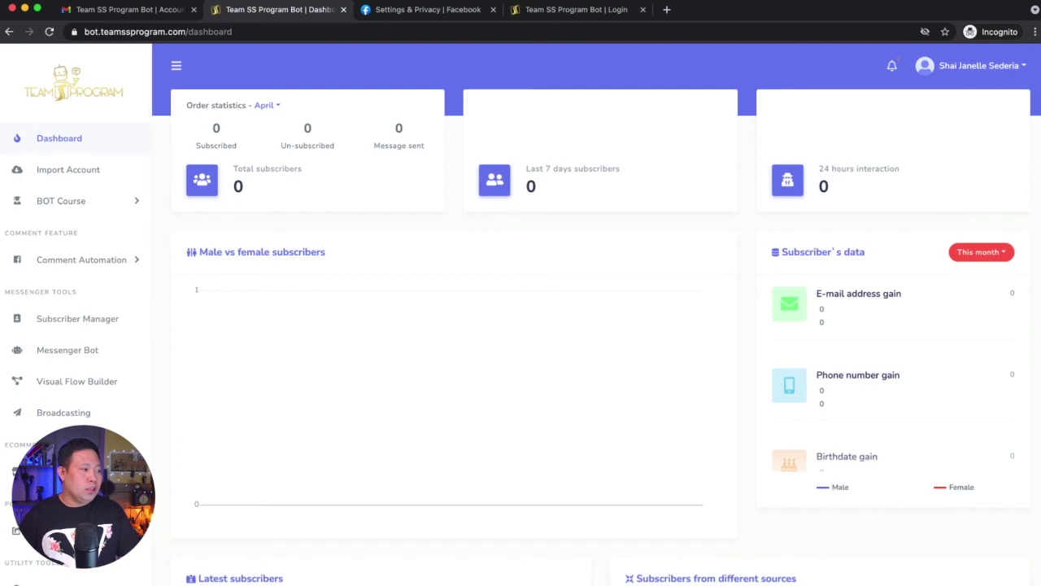
scroll(98, 274, "down", 5)
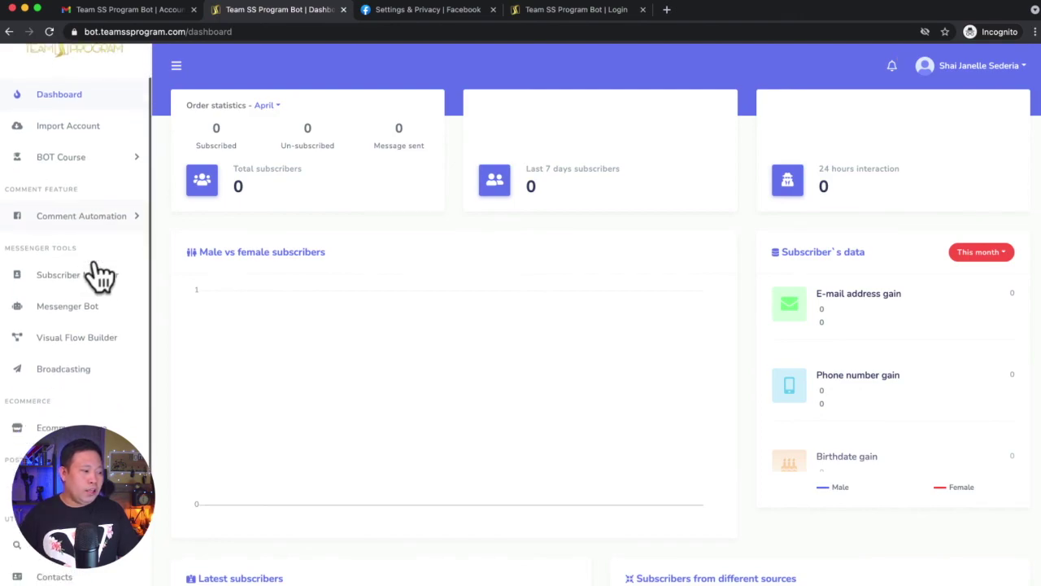
scroll(91, 250, "up", 4)
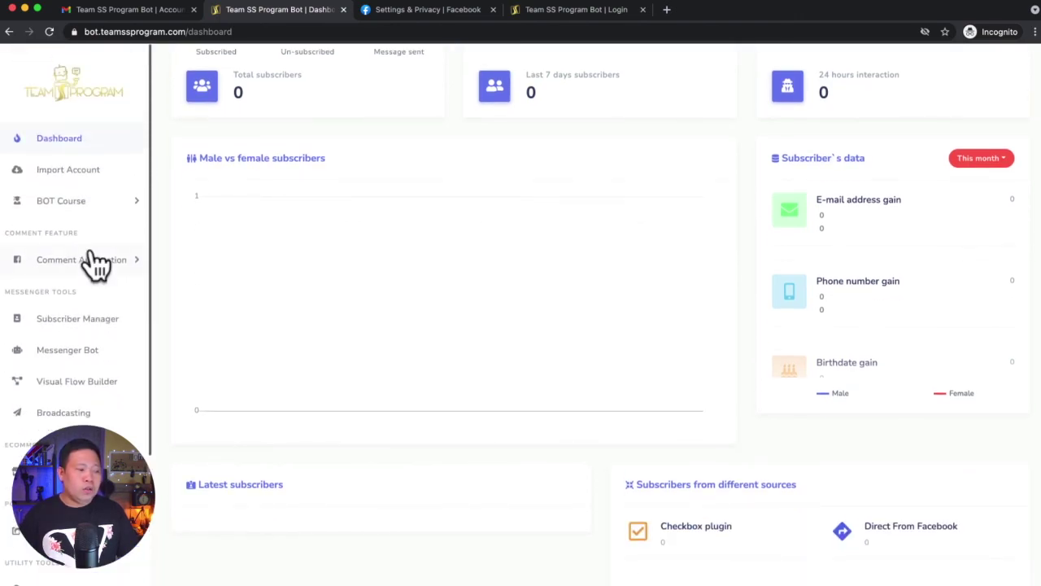